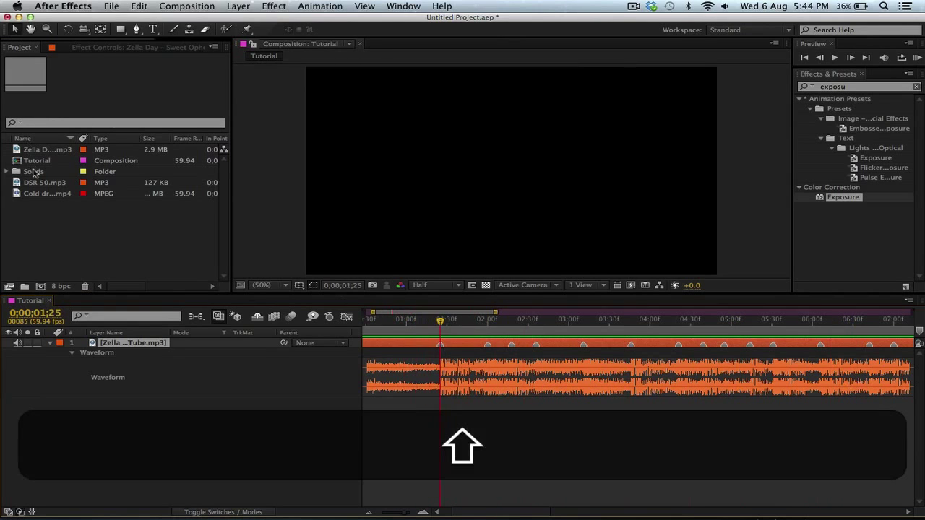
Step: Add DSR 50.mp3 to the Tutorial comp, then delete that layer again
left_click(36, 183)
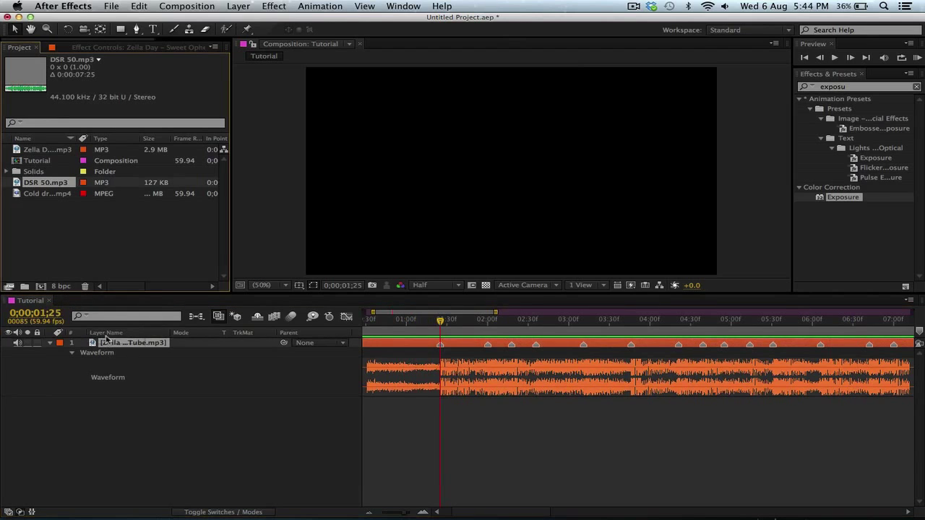
key("super+slash")
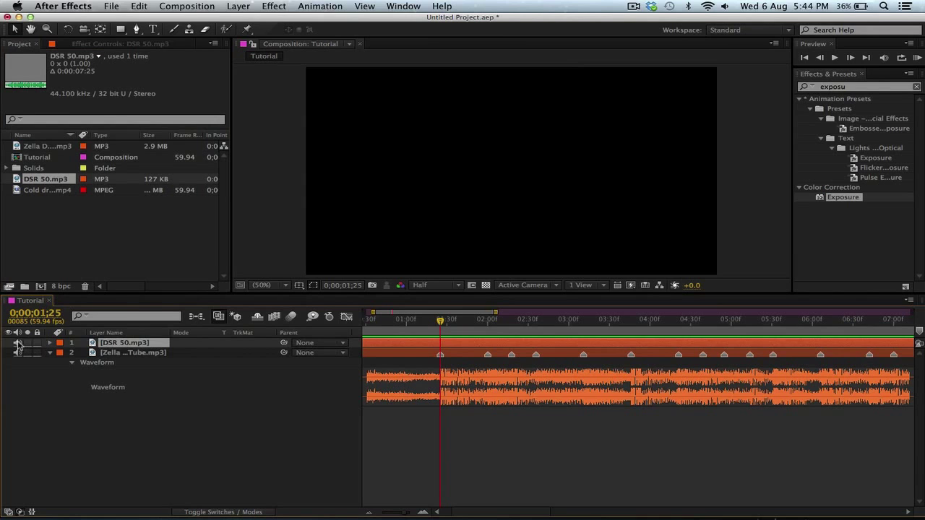
key("Delete")
Step: Add Cold drone.mp4 above the Zella Tube.mp3 music track and preview the comp
left_click(61, 190)
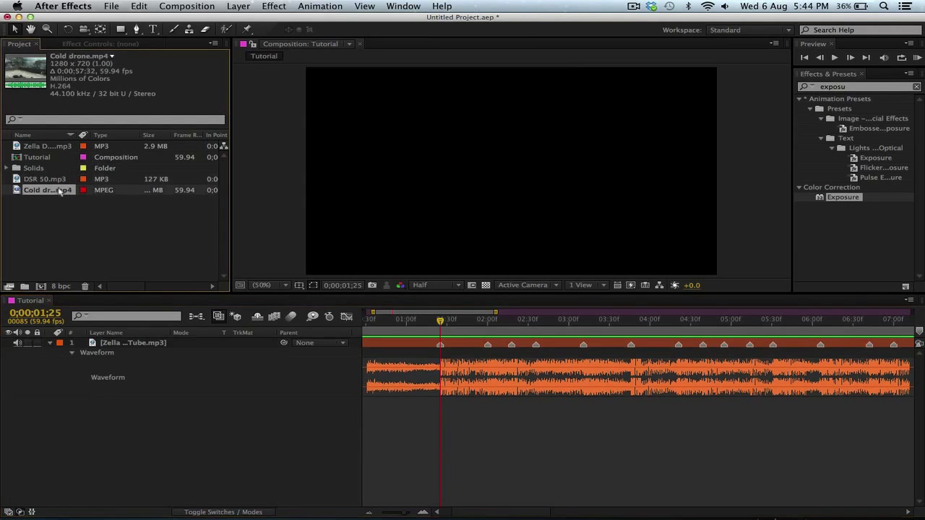
key("super+slash")
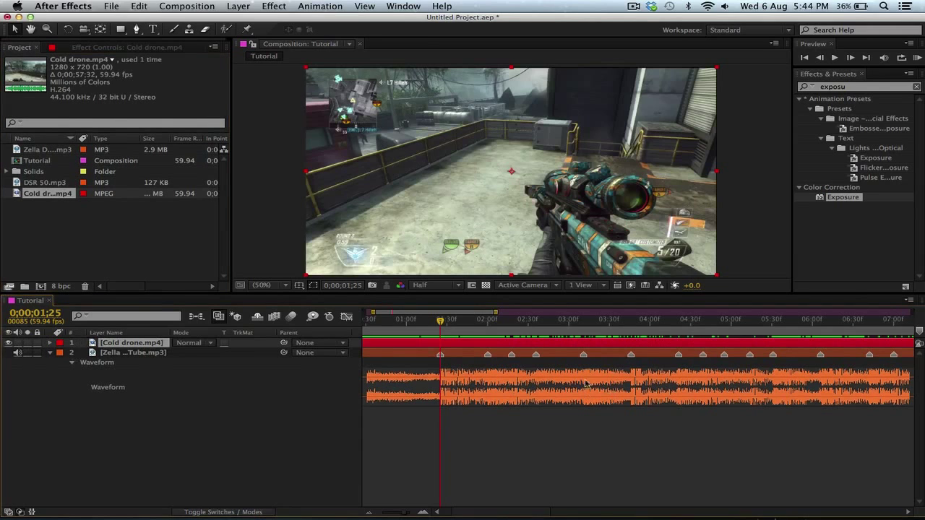
key("space")
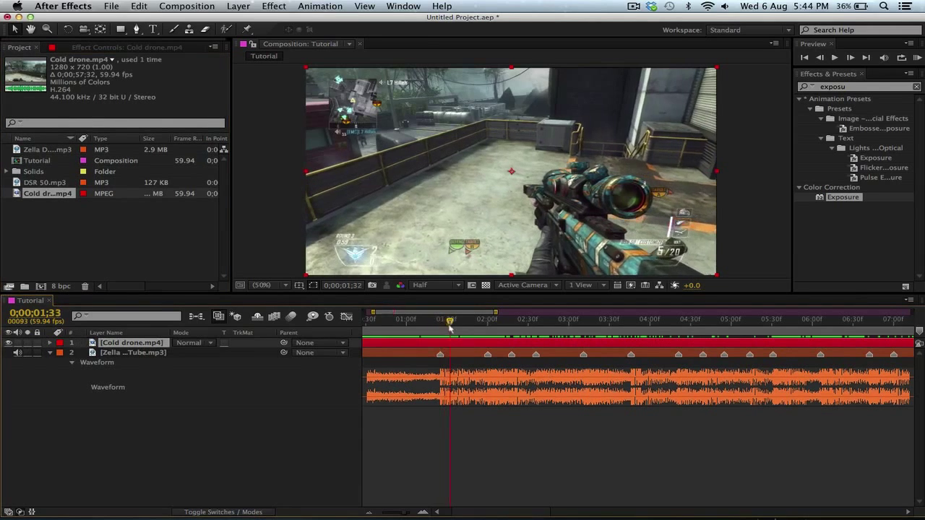
key("shift")
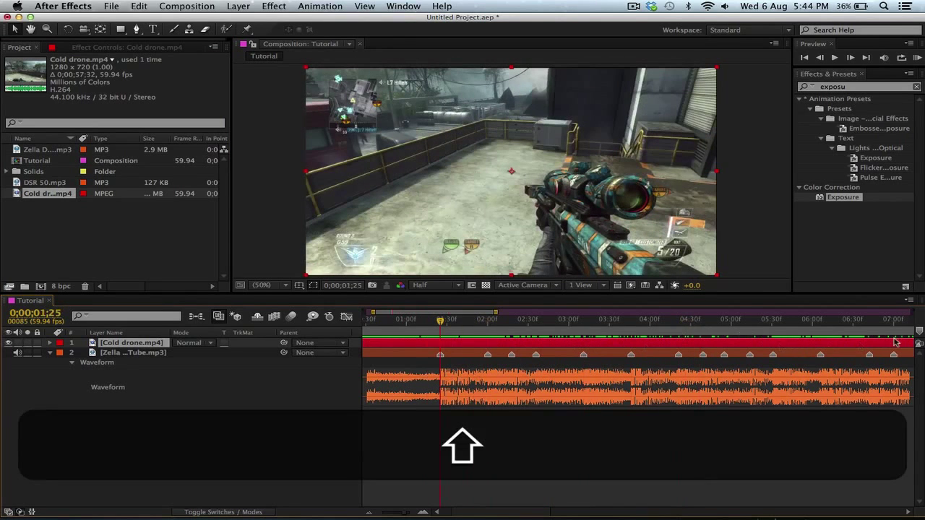
Step: Slip the Cold drone layer earlier so a later shot plays at the first beat marker
left_click_drag(912, 343, 568, 359)
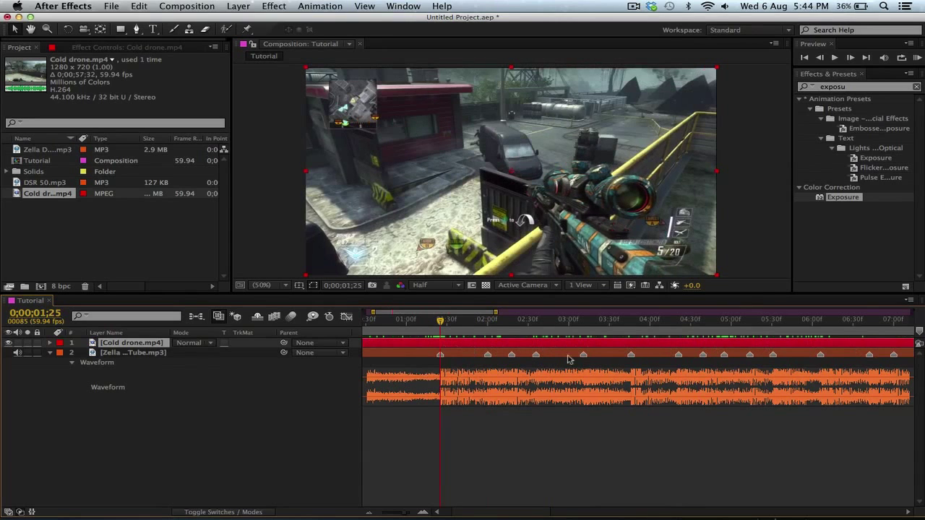
left_click_drag(896, 348, 641, 352)
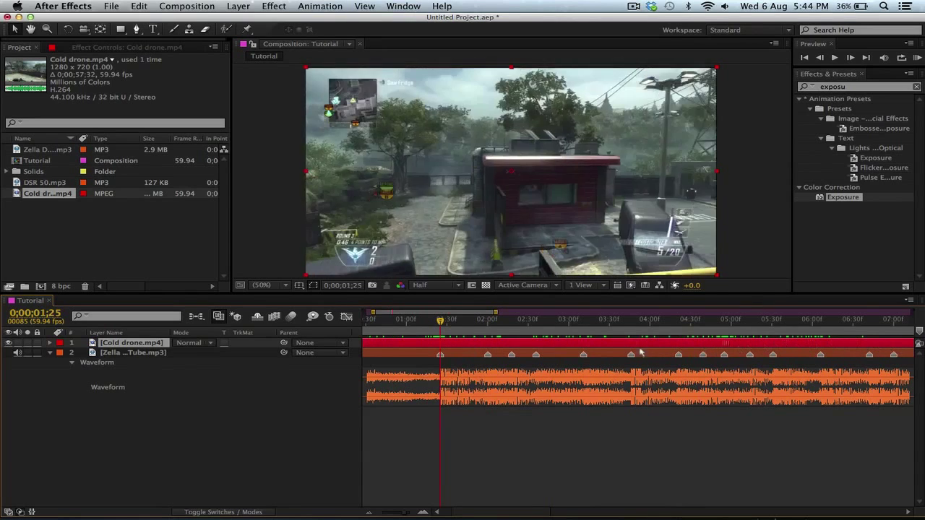
left_click_drag(494, 340, 416, 339)
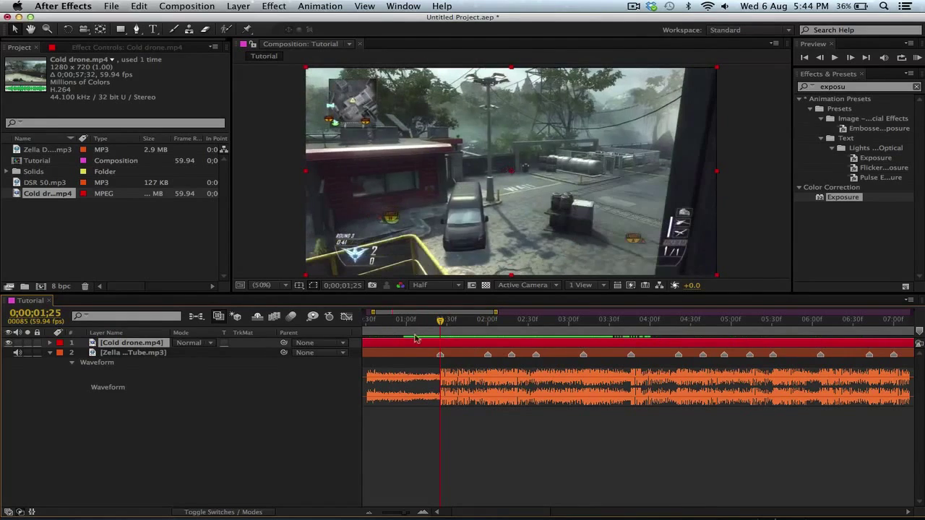
left_click_drag(838, 348, 793, 350)
left_click_drag(429, 344, 480, 320)
Step: Split Cold drone.mp4 at the first beat marker and trim the new top layer to end at 0;00;02;18
key("shift")
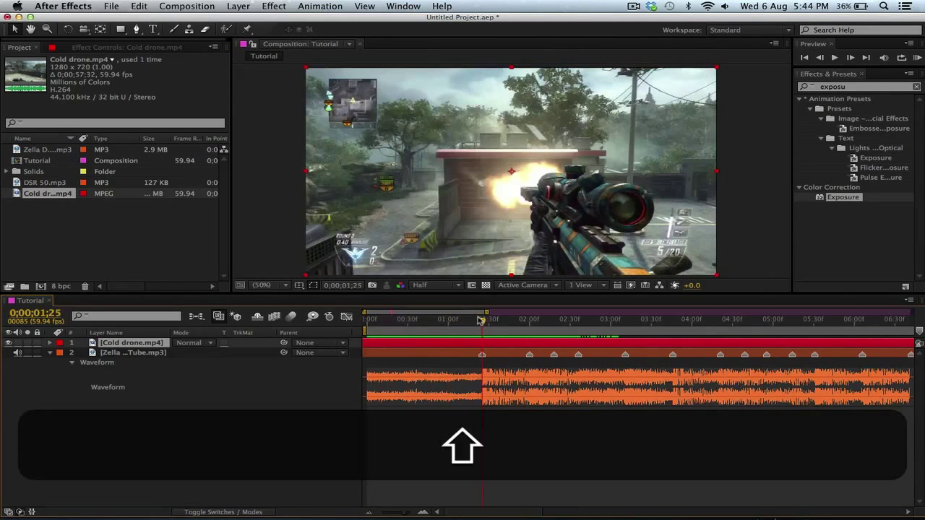
key("shift+super+d")
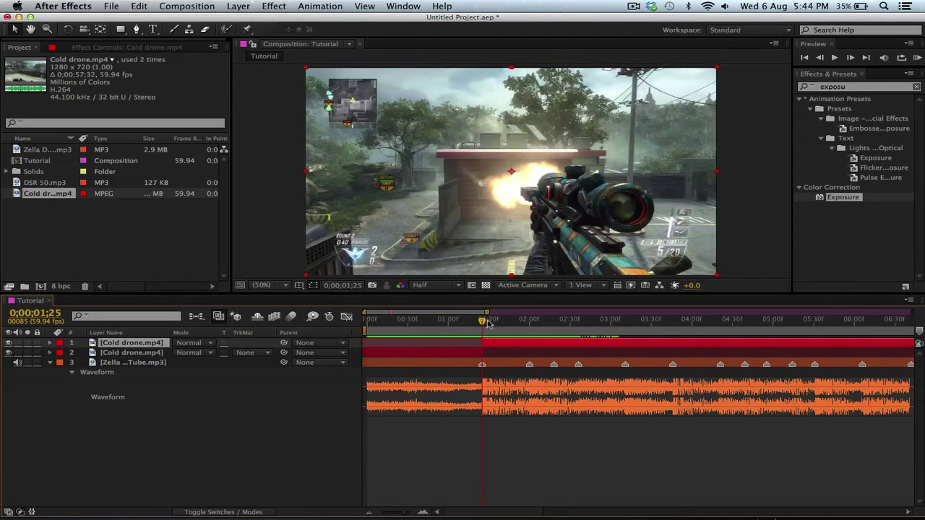
mouse_move(482, 324)
left_mouse_down()
mouse_move(554, 321)
mouse_move(473, 322)
mouse_move(489, 314)
mouse_move(493, 320)
mouse_move(477, 320)
mouse_move(567, 323)
mouse_move(413, 329)
mouse_move(554, 350)
left_mouse_up()
key("shift")
key("shift")
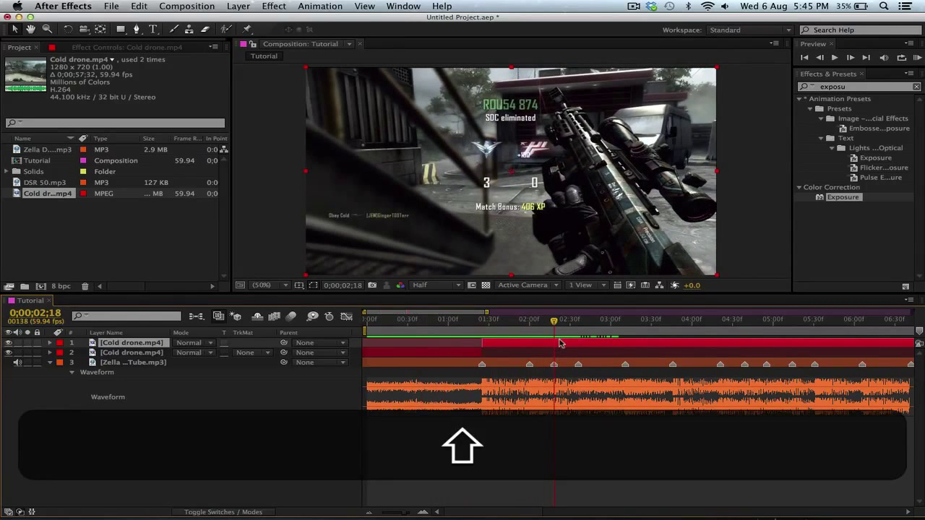
key("alt+bracketright")
left_click(514, 322)
mouse_move(513, 323)
left_mouse_down()
mouse_move(568, 320)
mouse_move(498, 316)
left_mouse_up()
Step: Apply Twixtor Pro to the trimmed Cold drone layer with a 59.94 input frame rate
double_click(838, 86)
key("BackSpace")
type("tw")
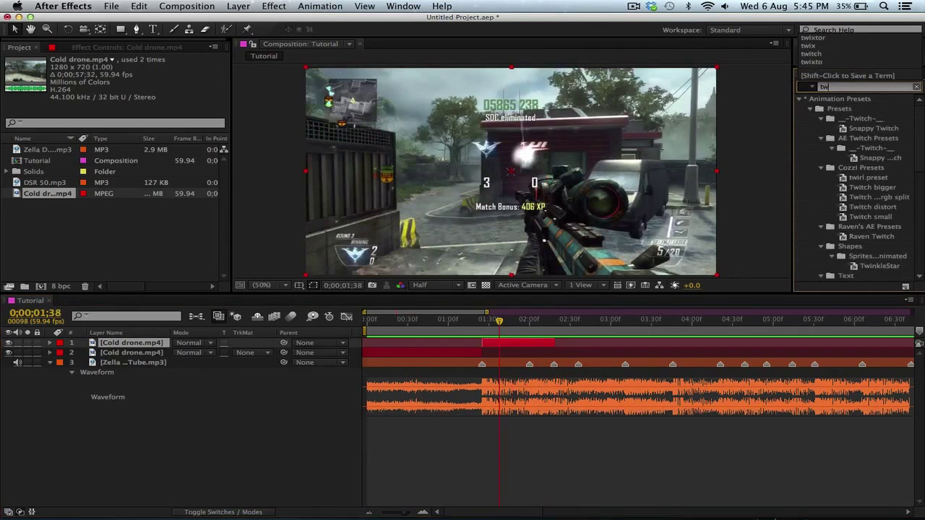
type("ixtor")
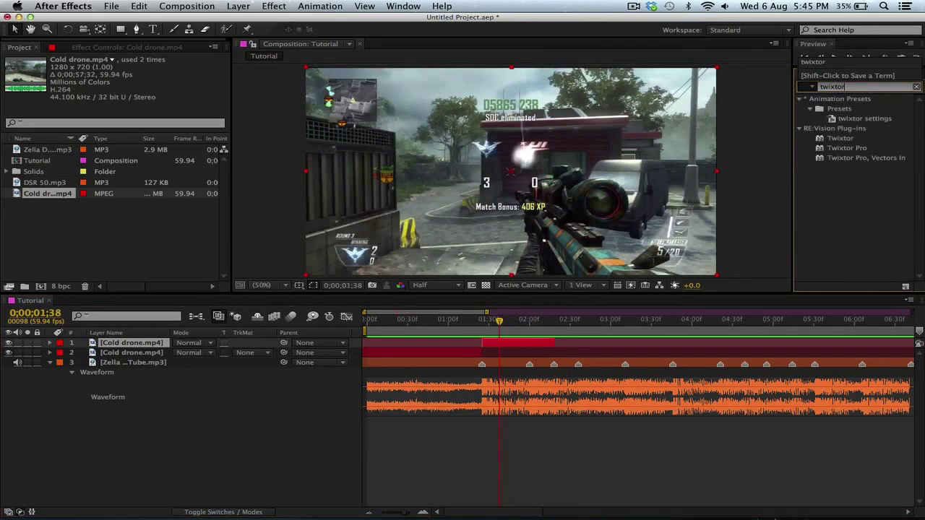
left_click_drag(843, 152, 538, 351)
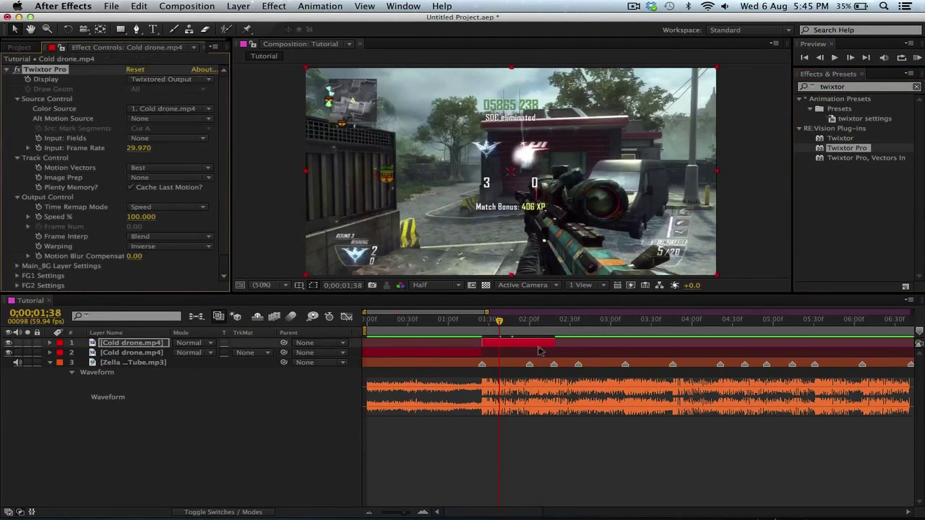
left_click(140, 148)
type("59.94")
key("Return")
Step: Set Contrast/Edge Enhance image prep, Motion Weighted Blend, Inverse w/ Smart Blend warping and Main_BG Sensitivity 100
left_click(145, 178)
left_click(165, 202)
left_click(155, 237)
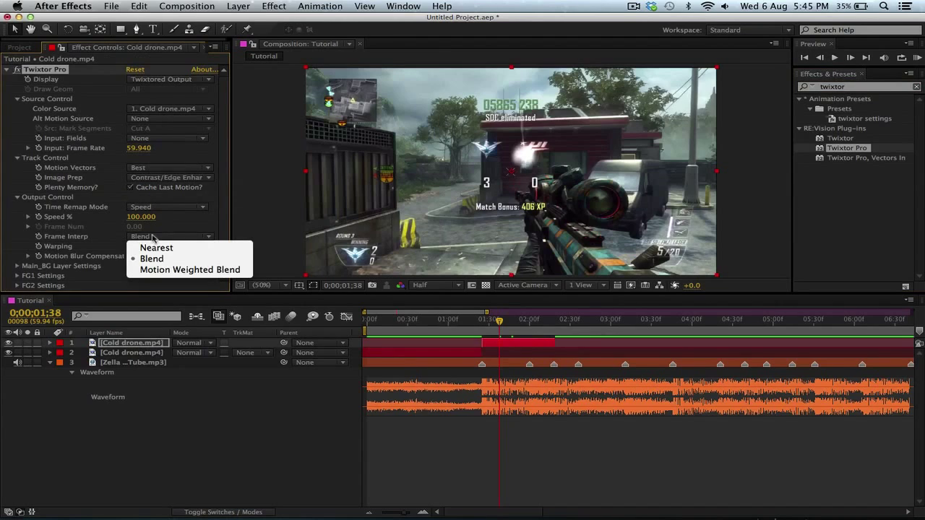
left_click(173, 273)
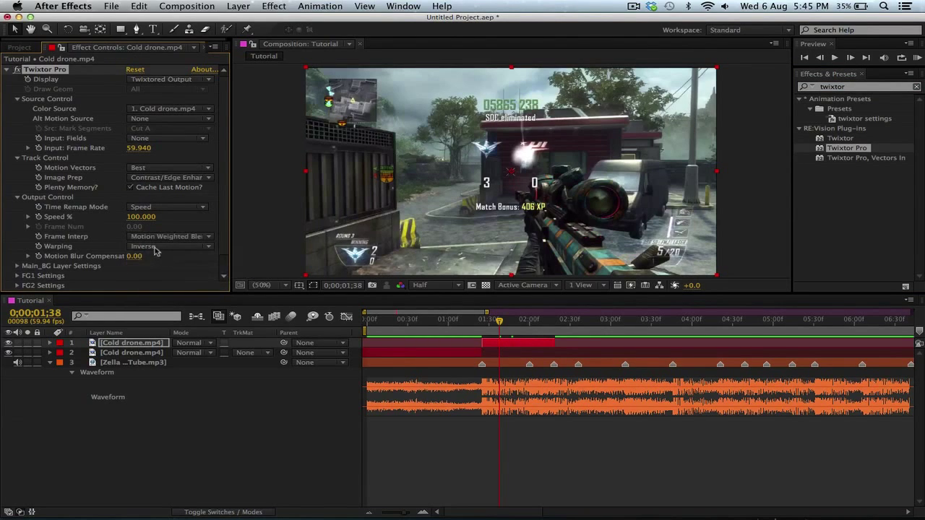
left_click(158, 249)
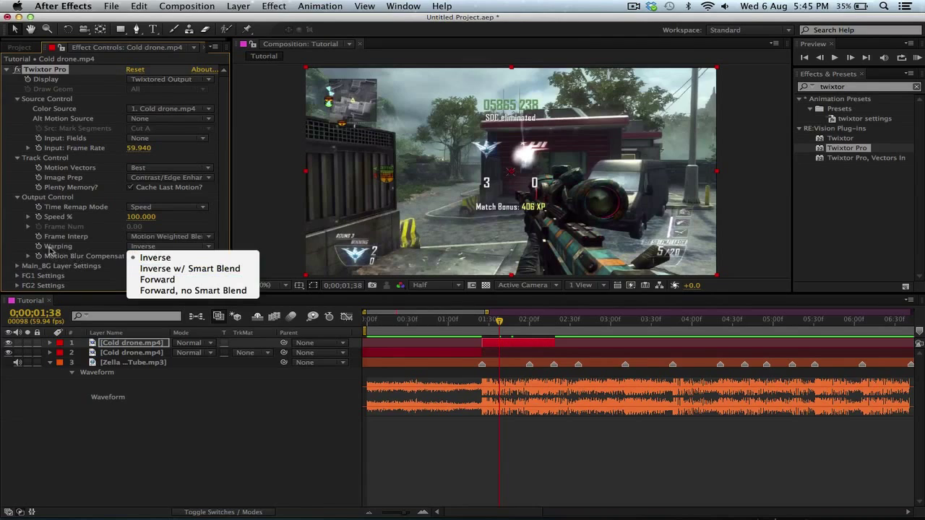
left_click(193, 269)
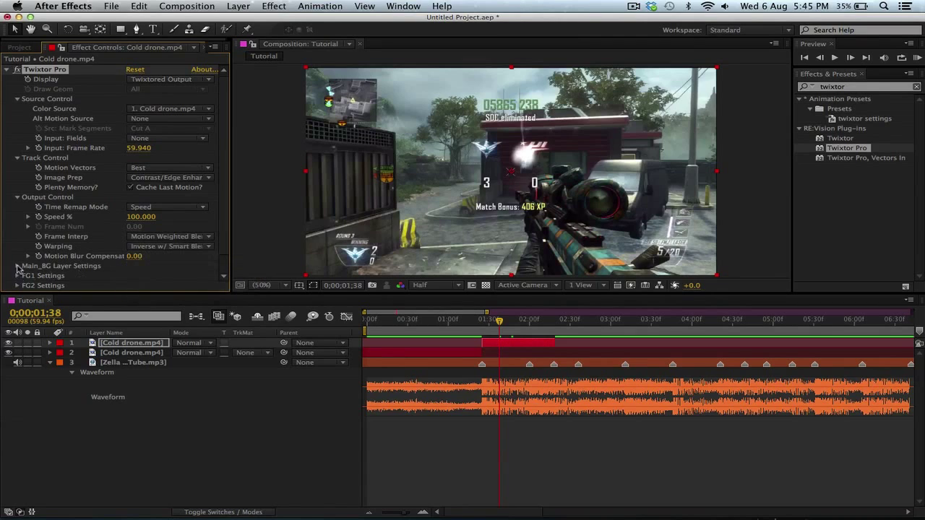
left_click(17, 267)
left_click(139, 267)
key("Return")
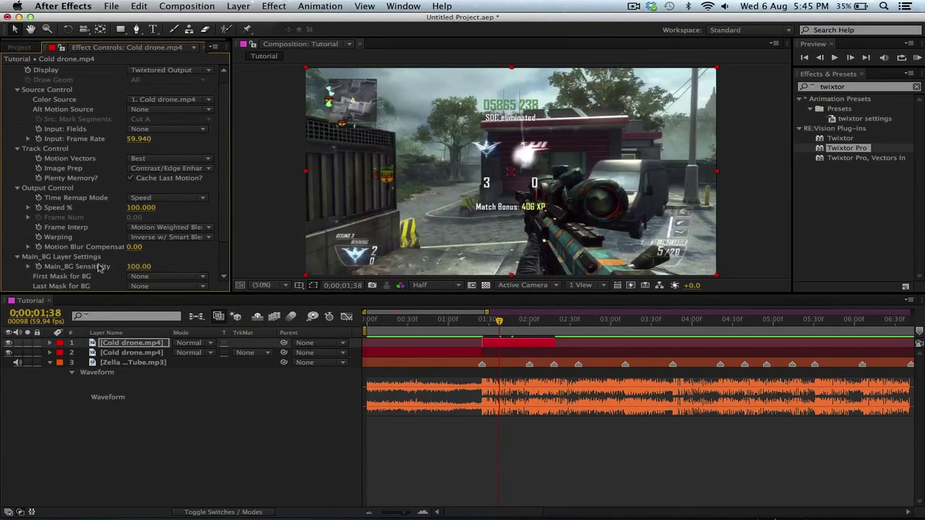
left_click(18, 257)
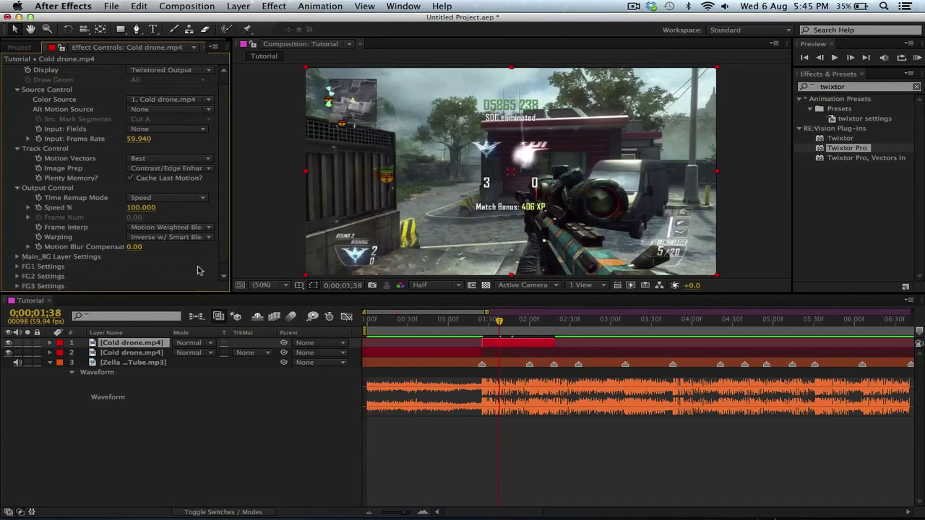
mouse_move(483, 323)
left_mouse_down()
mouse_move(530, 325)
mouse_move(487, 324)
left_mouse_up()
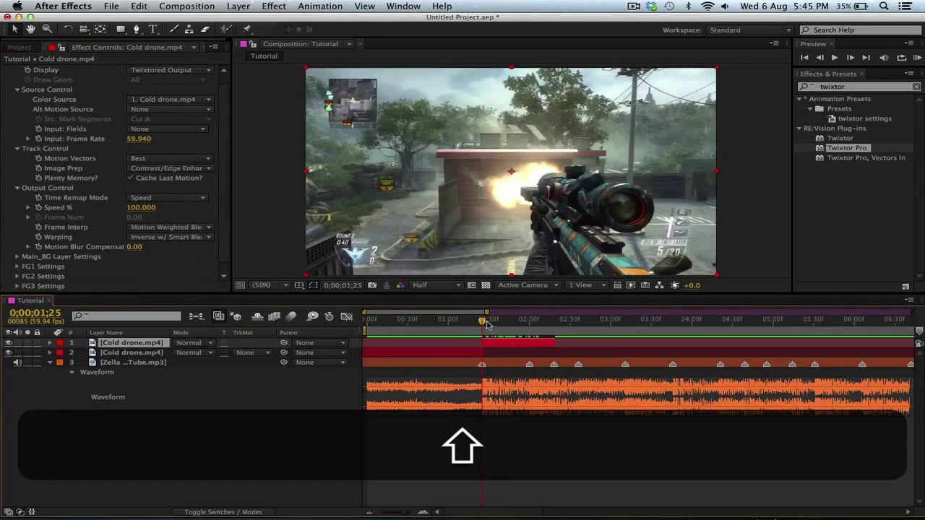
Step: Keyframe Twixtor Speed % at 350 on the first beat marker and reveal it with U
left_click(423, 512)
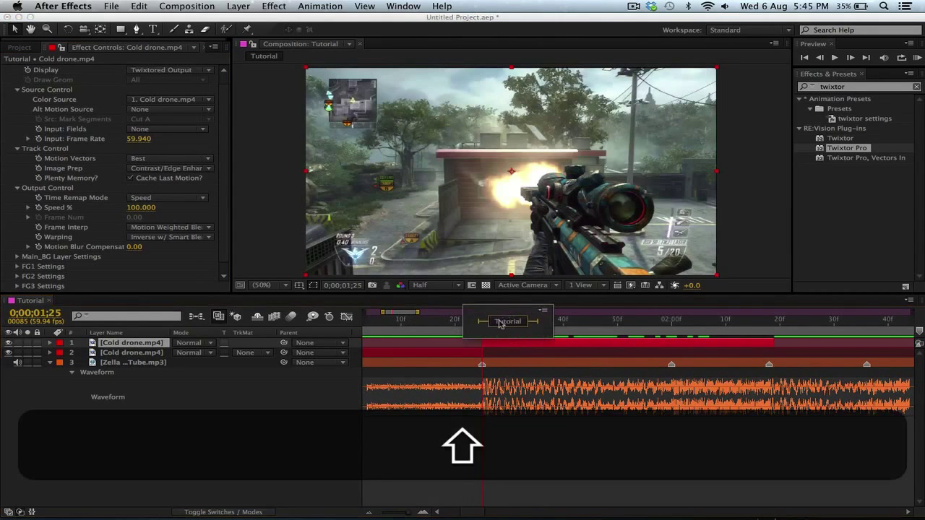
left_click(450, 325)
left_click(483, 325, "shift")
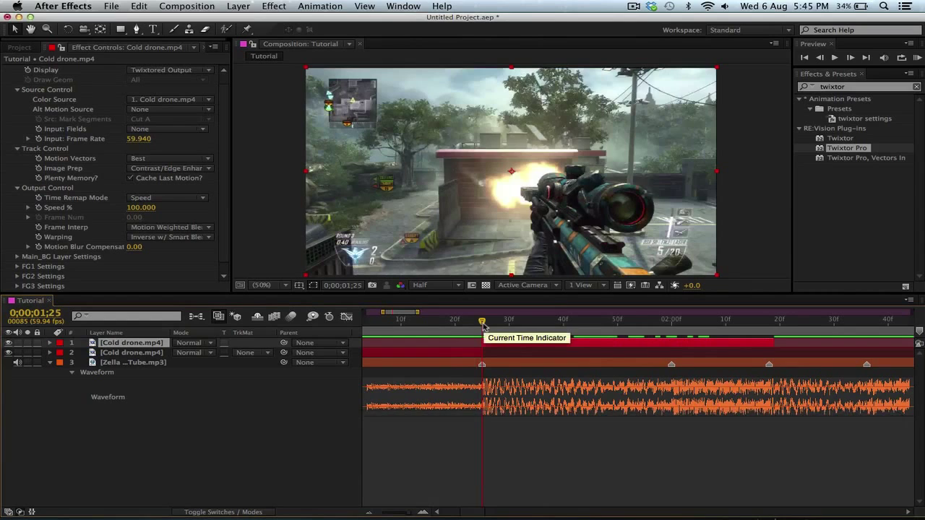
left_click(477, 325)
left_click(39, 208)
key("Page_Down")
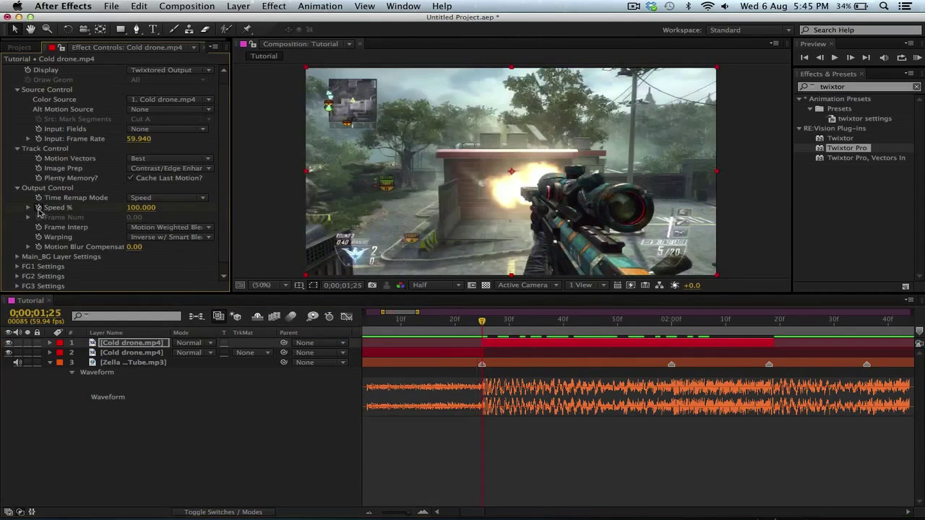
left_click(142, 207)
type("350")
key("Return")
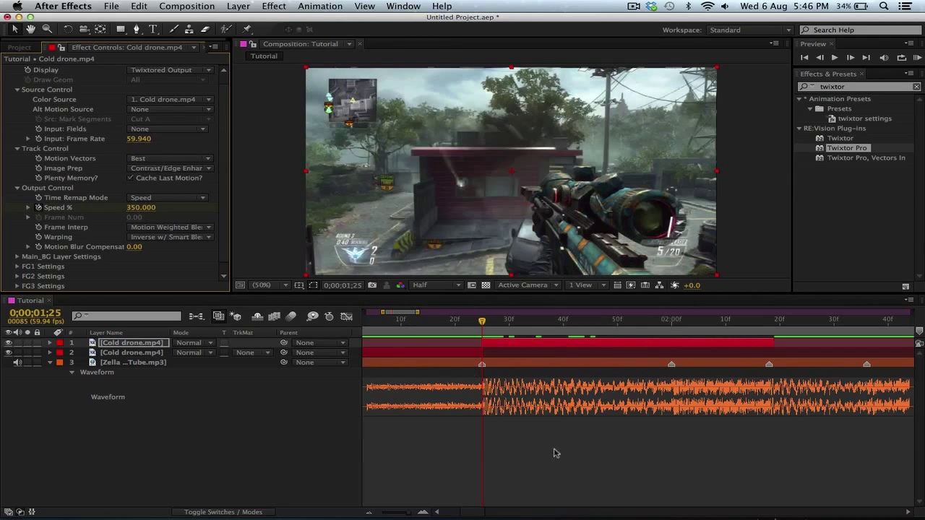
key("u")
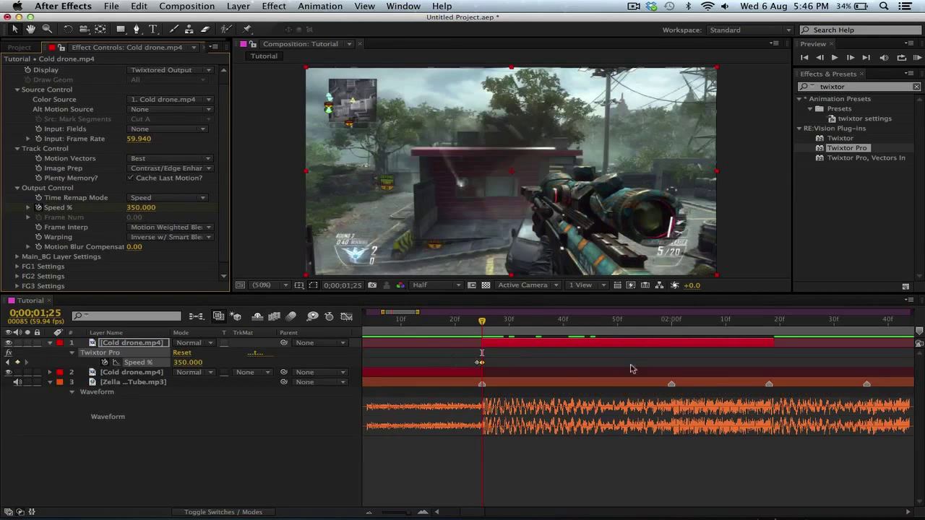
Step: Add Speed % keyframes of 40 at 1;42 and 350 at 2;00
left_click(574, 321)
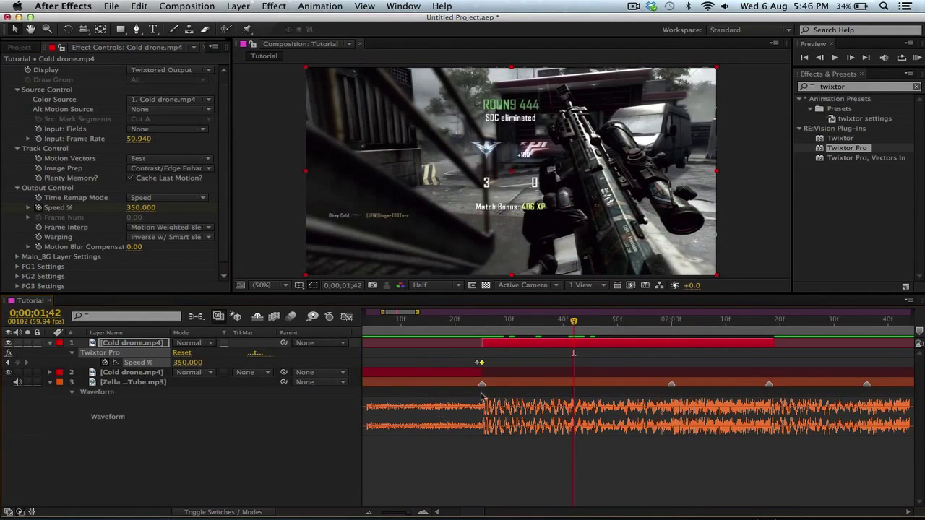
left_click(141, 207)
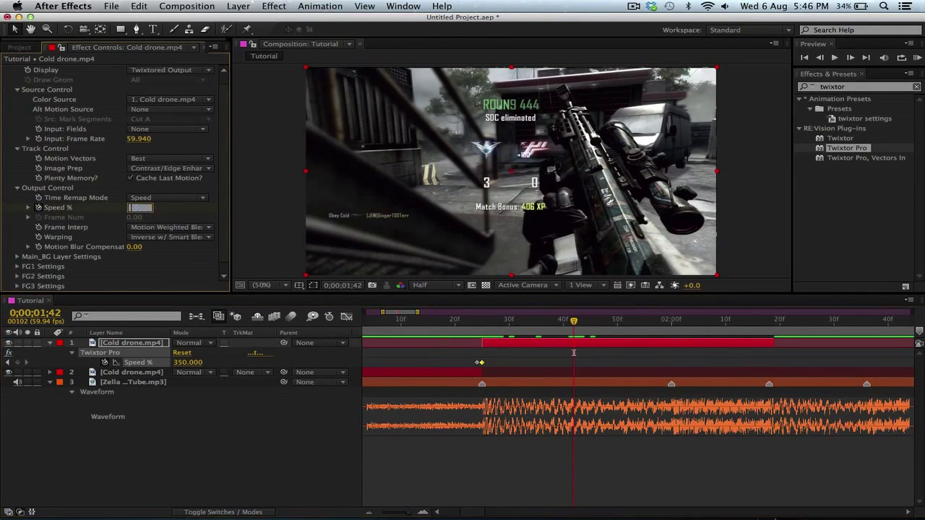
key("Return")
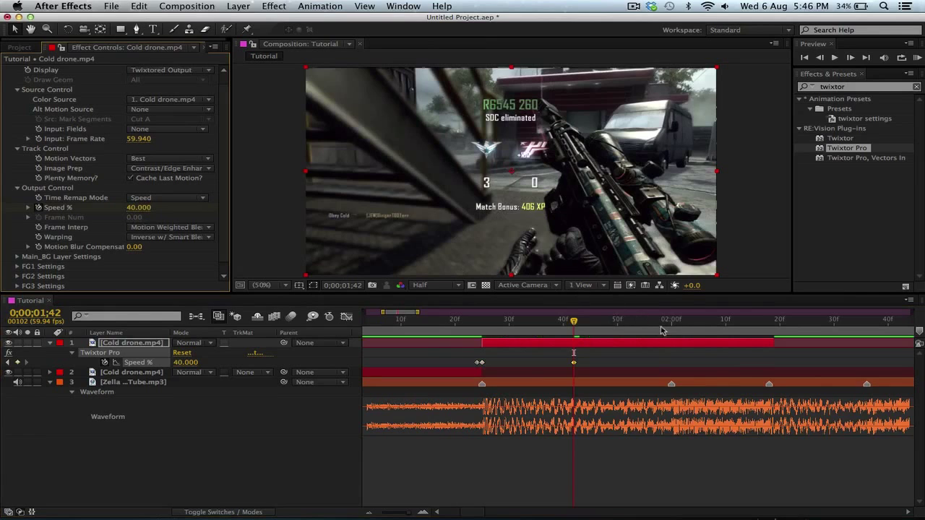
left_click(670, 322)
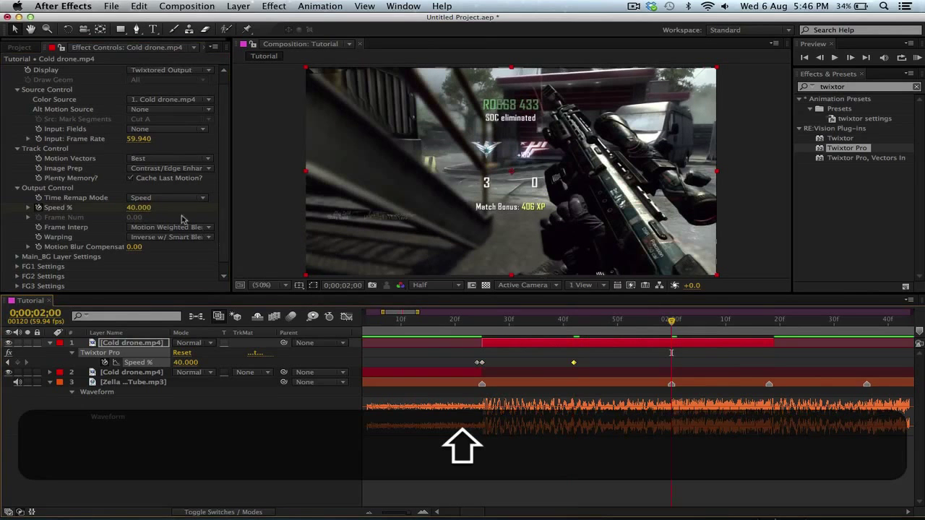
left_click(136, 208)
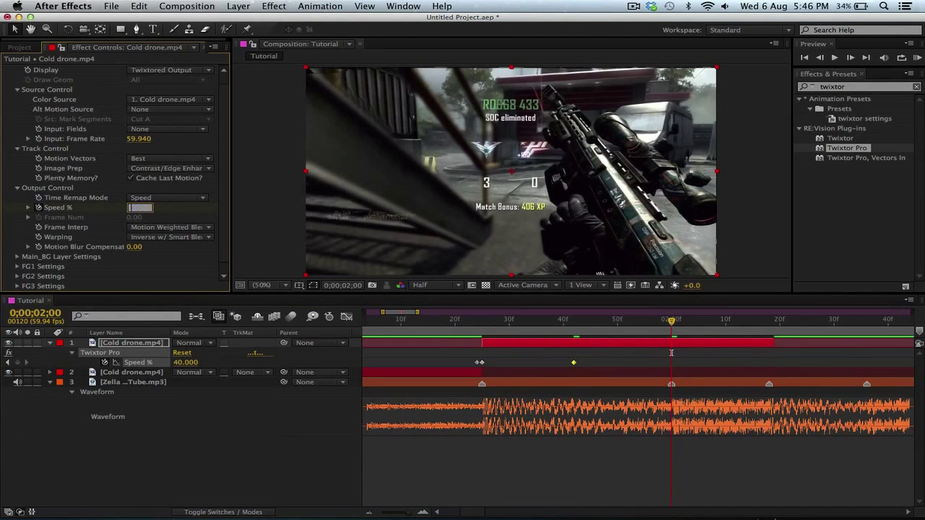
type("350")
key("Return")
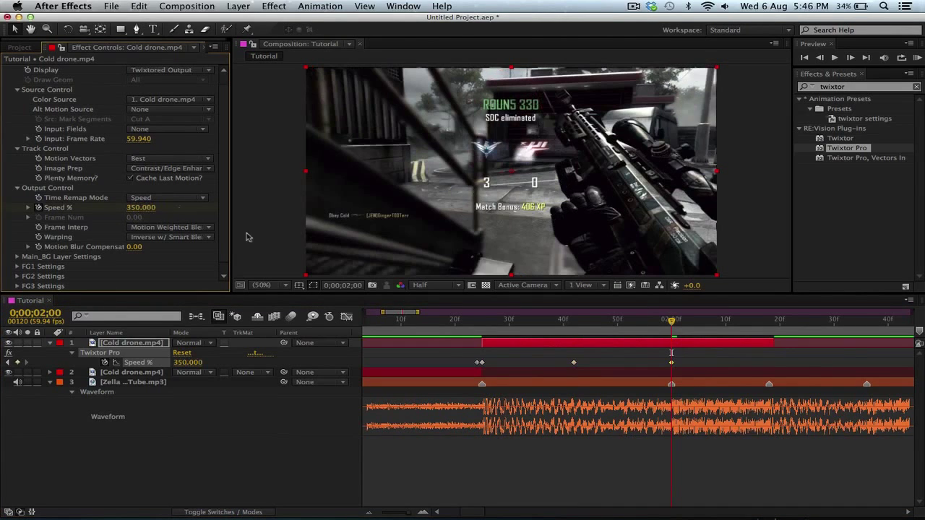
Step: Add Speed % keyframes of 40 at 2;09 and 350 at 2;18, then select all keyframes
left_click(719, 321)
left_click(141, 208)
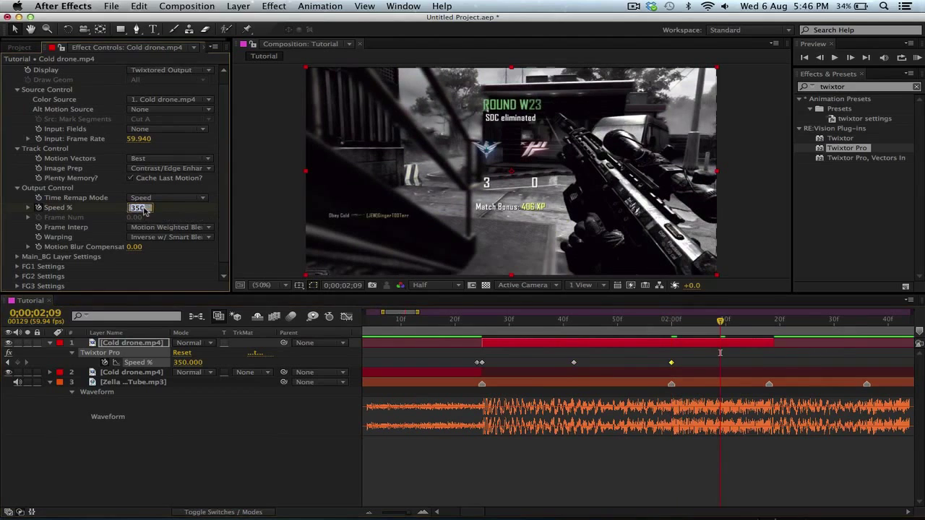
key("Return")
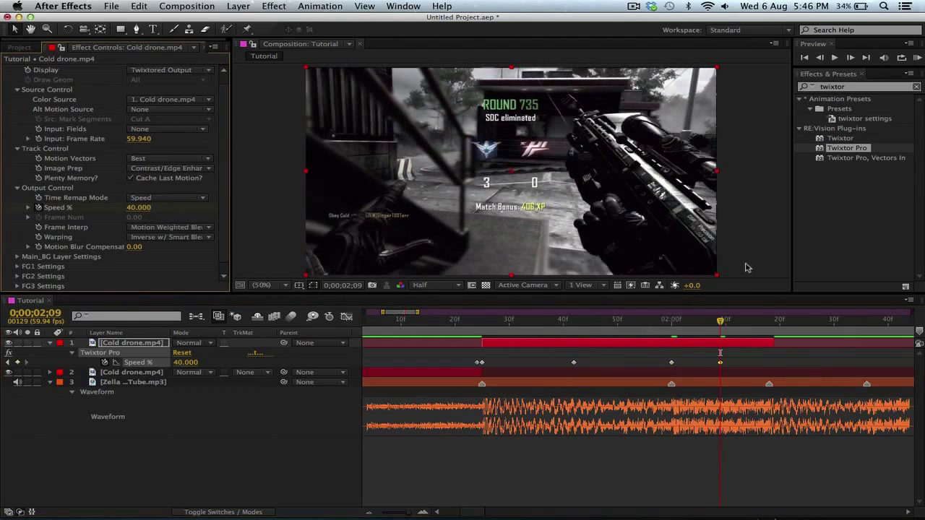
left_click(769, 321)
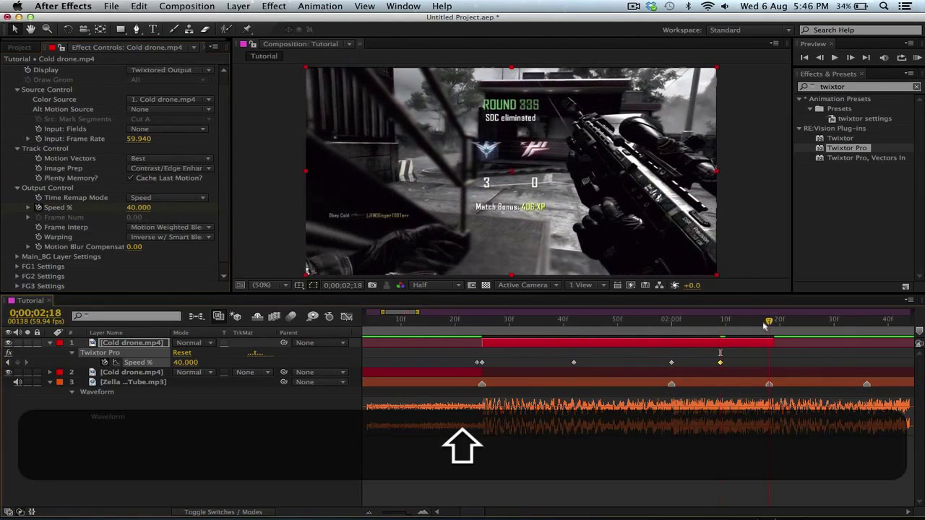
left_click(136, 208)
type("350")
key("Return")
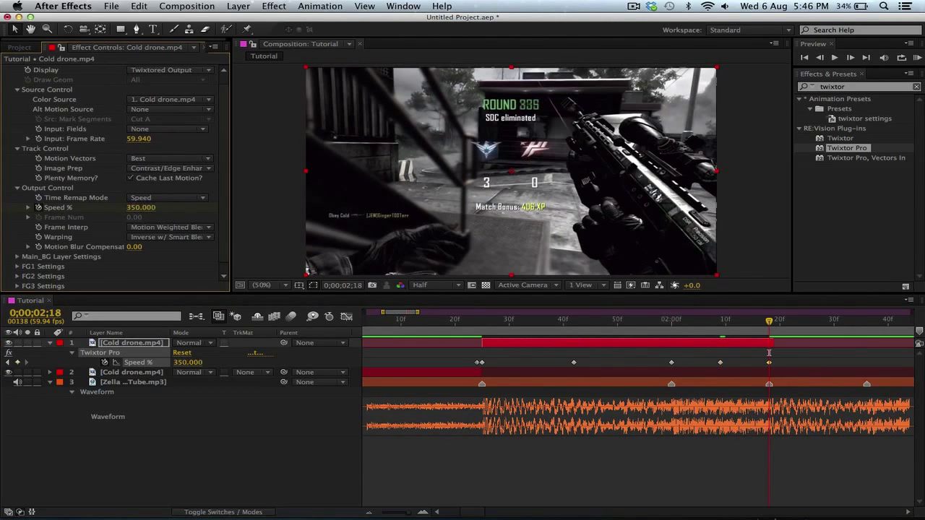
left_click_drag(440, 355, 796, 367)
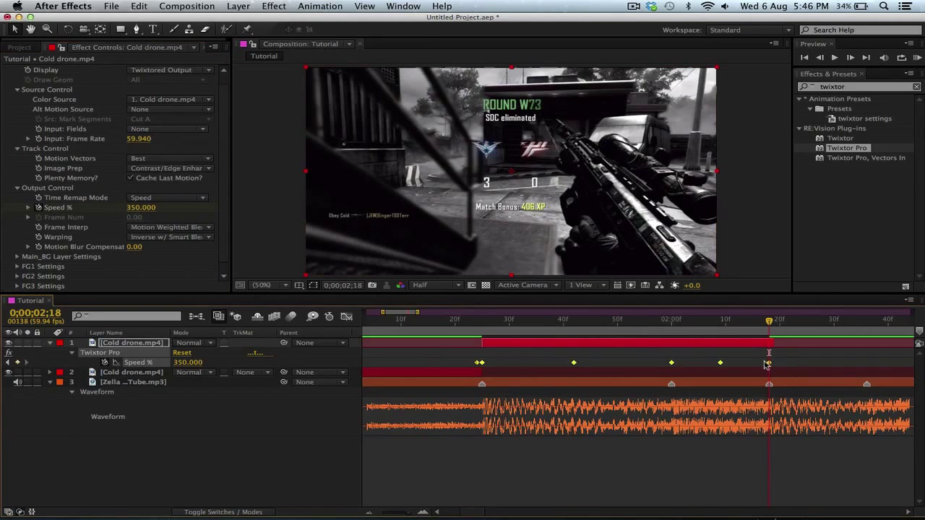
Step: Apply Easy Ease to all Twixtor Speed % keyframes and show them in the Graph Editor
mouse_move(720, 364)
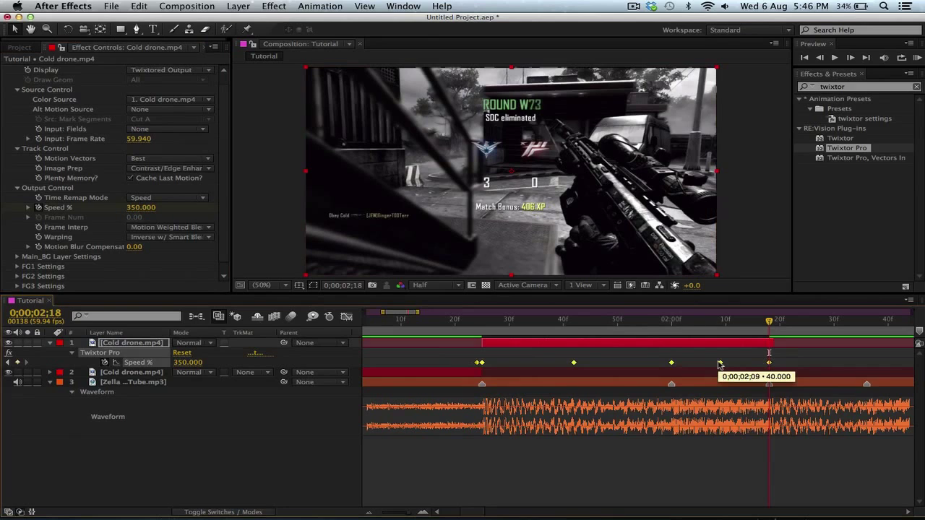
right_click(720, 364)
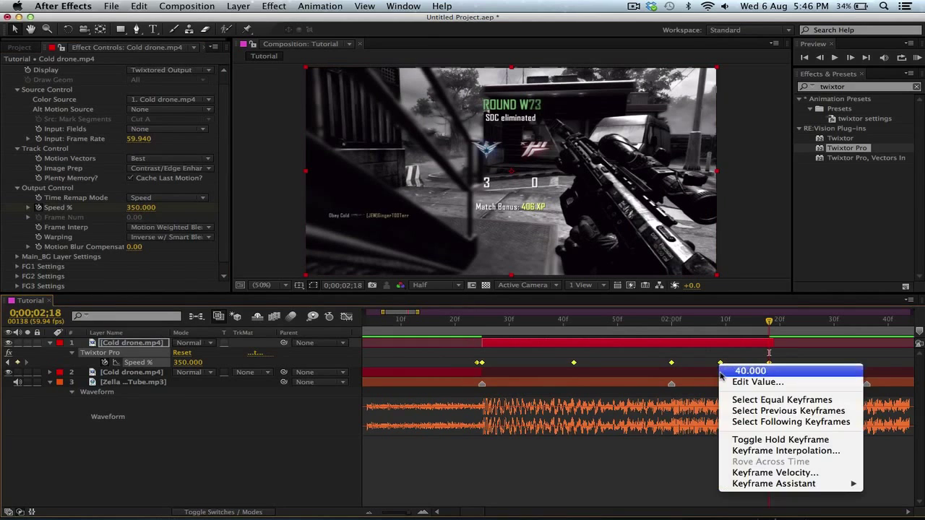
mouse_move(800, 484)
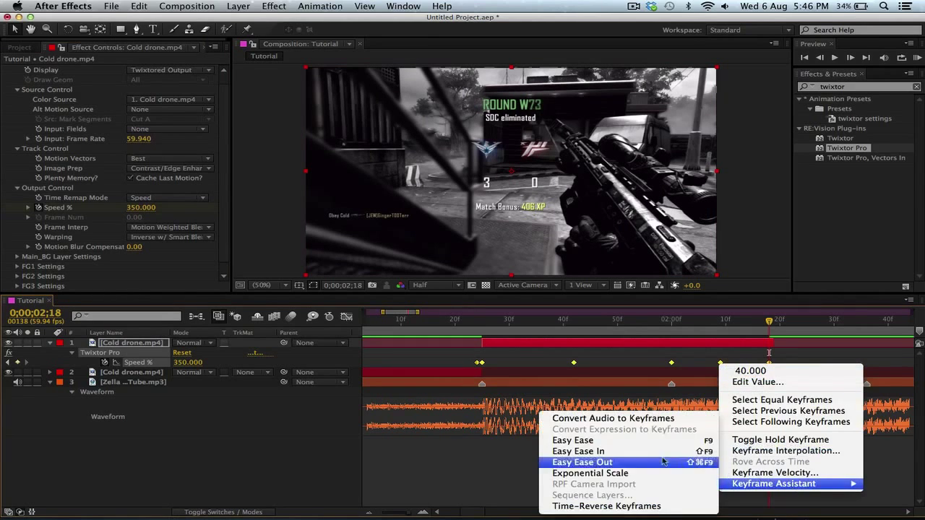
left_click(629, 441)
left_click_drag(471, 361, 781, 362)
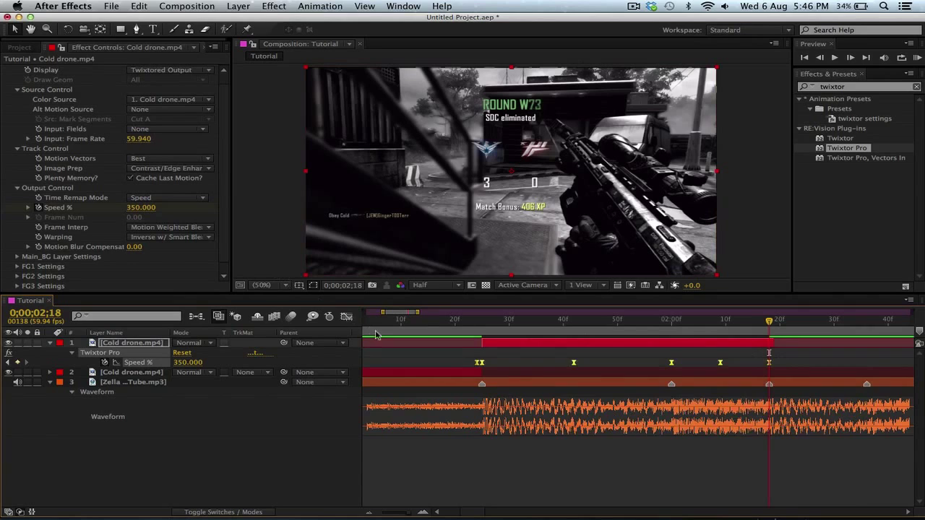
left_click(349, 318)
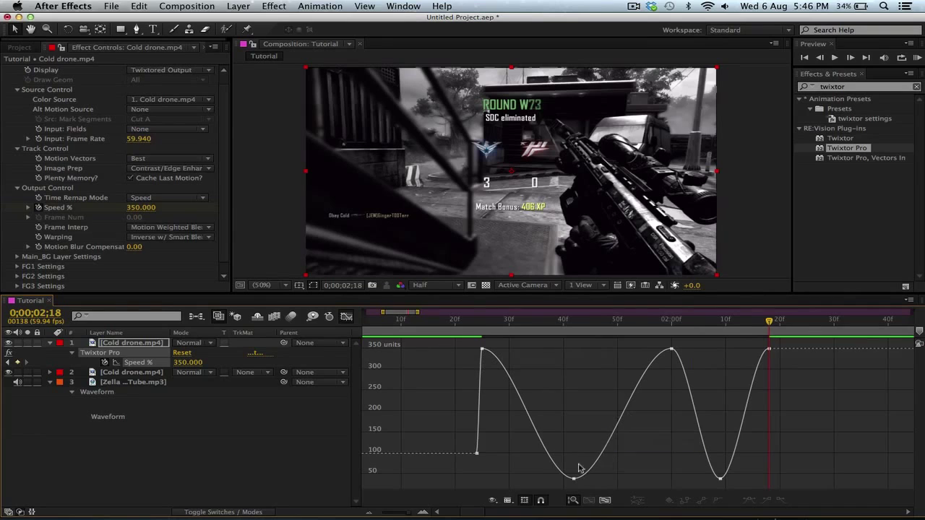
Step: Select the keyframes on the Speed % curve and preview the ramp around 1;31
mouse_move(573, 481)
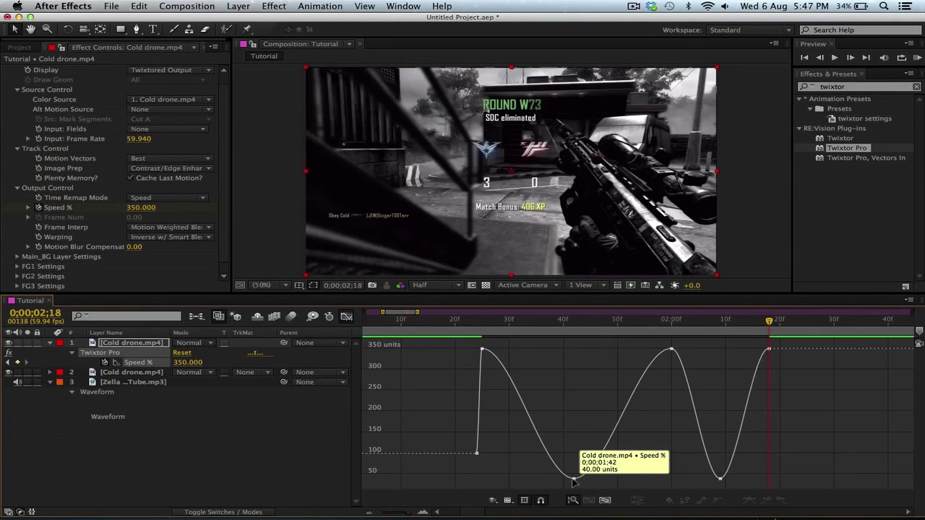
left_click(573, 479)
double_click(516, 418)
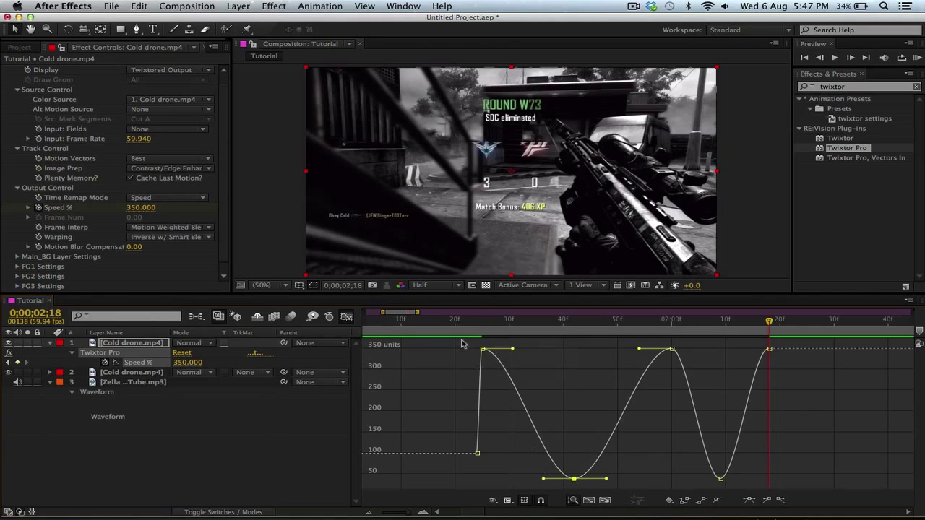
left_click_drag(473, 323, 605, 344)
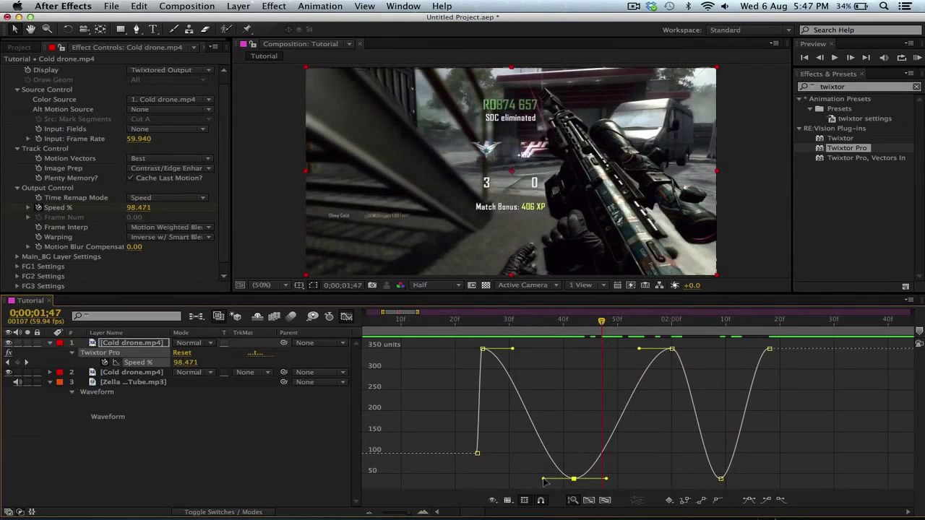
key("shift")
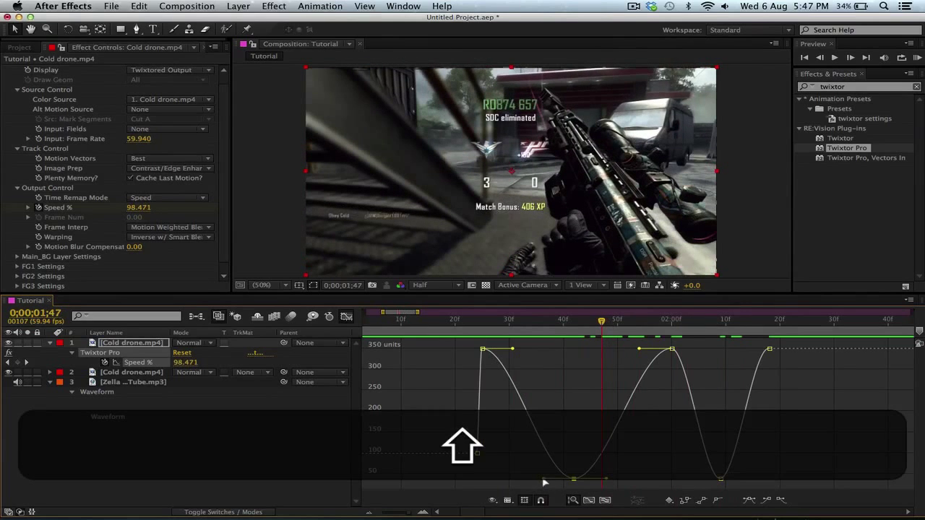
scroll(723, 485, "left", 5)
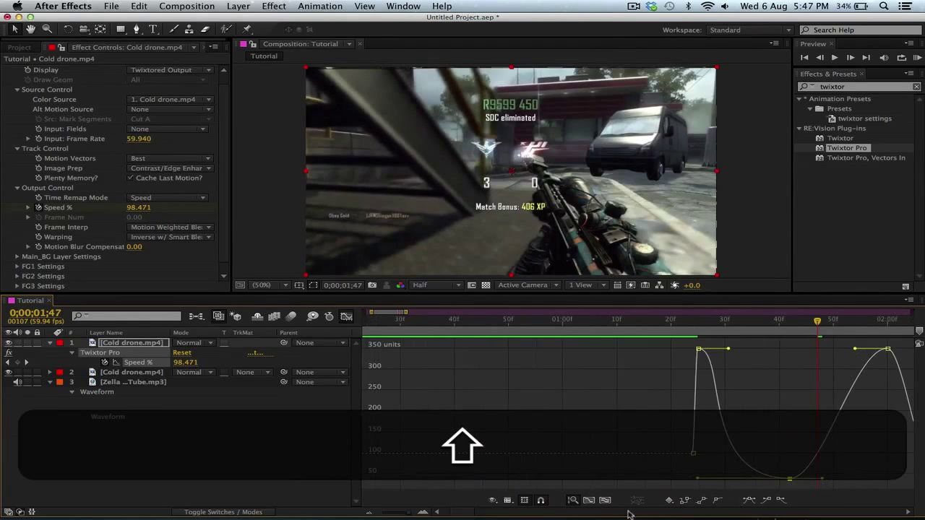
scroll(470, 513, "right", 7)
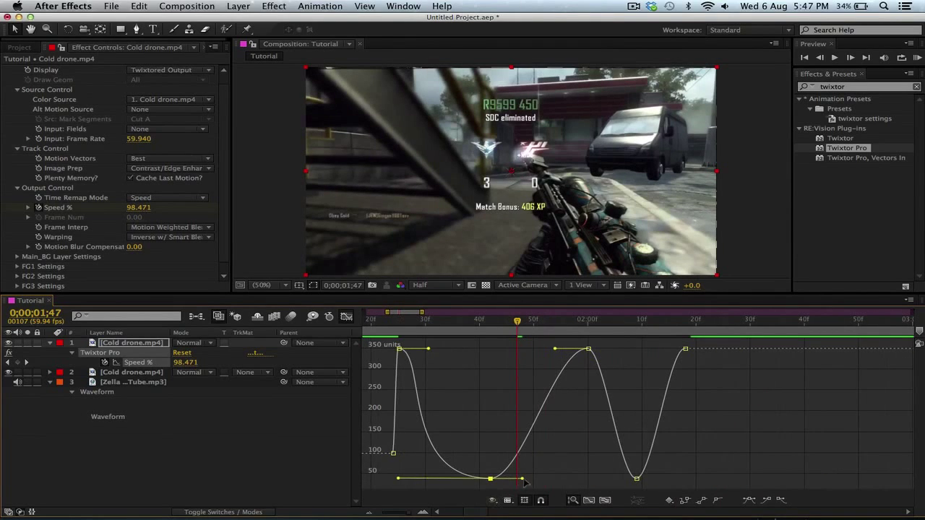
Step: Lengthen the low 40% keyframes' bezier handles to widen the easing of the dips
left_click_drag(523, 478, 661, 482)
left_click(635, 480)
left_click_drag(622, 480, 588, 480)
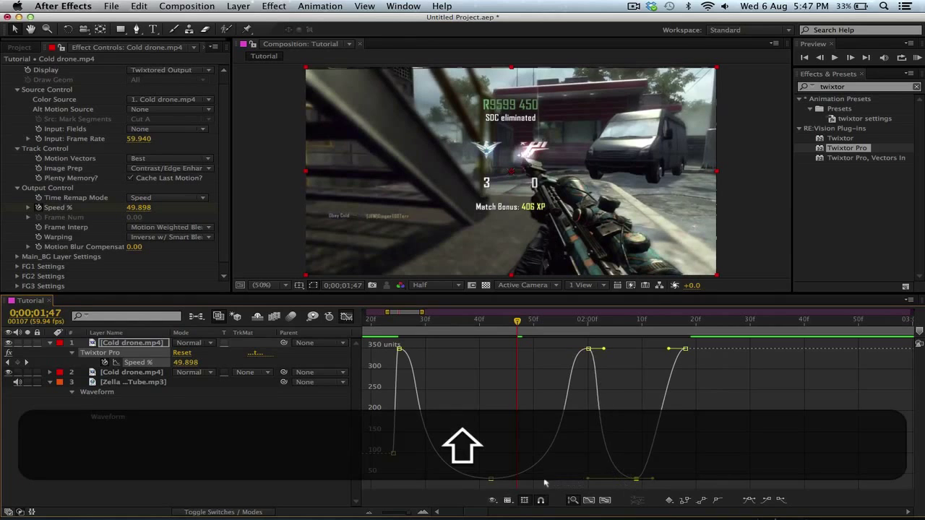
left_click_drag(653, 483, 684, 479)
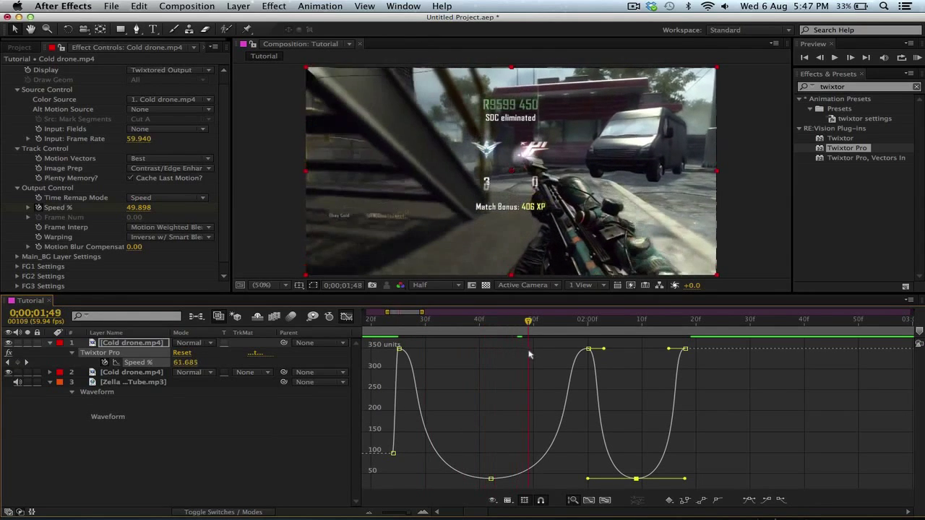
left_click_drag(598, 356, 654, 371)
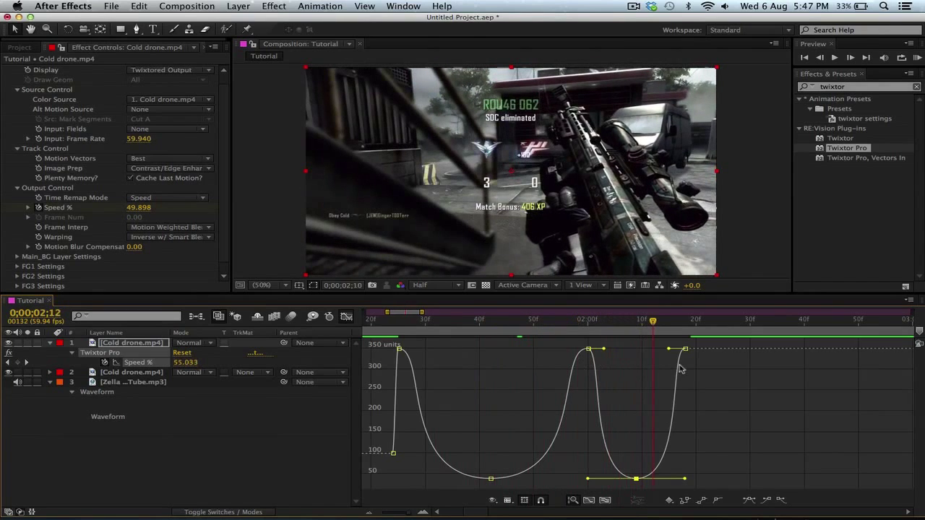
Step: Leave the Graph Editor, RAM-preview and scrub the eased ramp from about 1;30, then deselect the layer
left_click(347, 317)
left_click(432, 322)
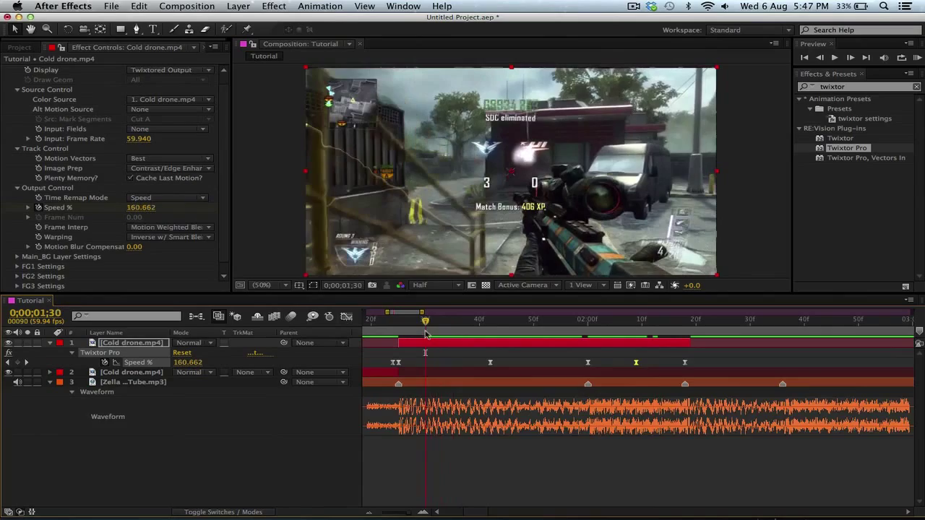
left_click_drag(435, 338, 426, 336)
key("ctrl+0")
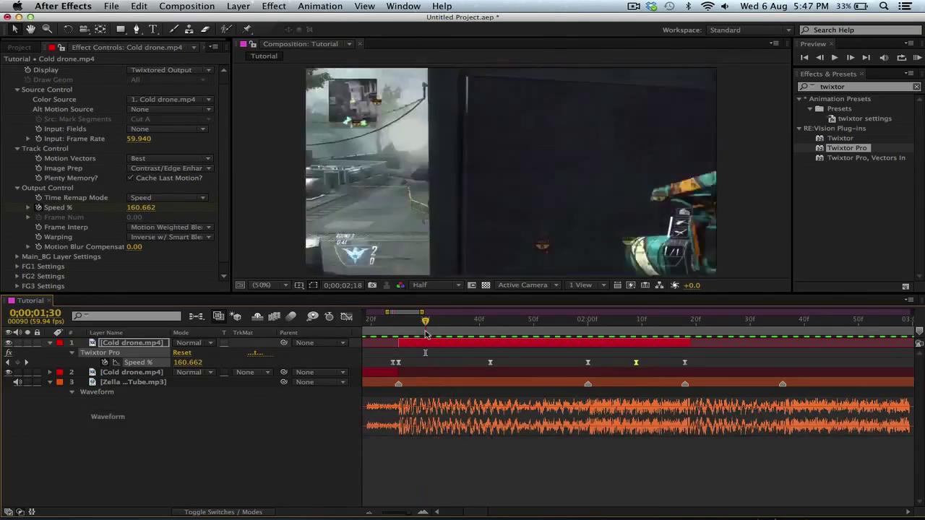
left_click(417, 334)
left_click_drag(395, 337, 585, 320)
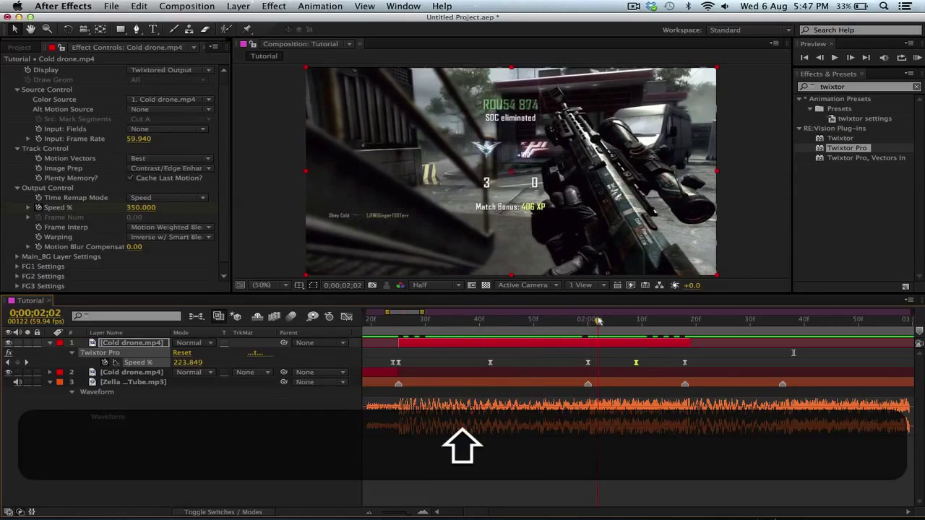
left_click_drag(586, 320, 685, 321)
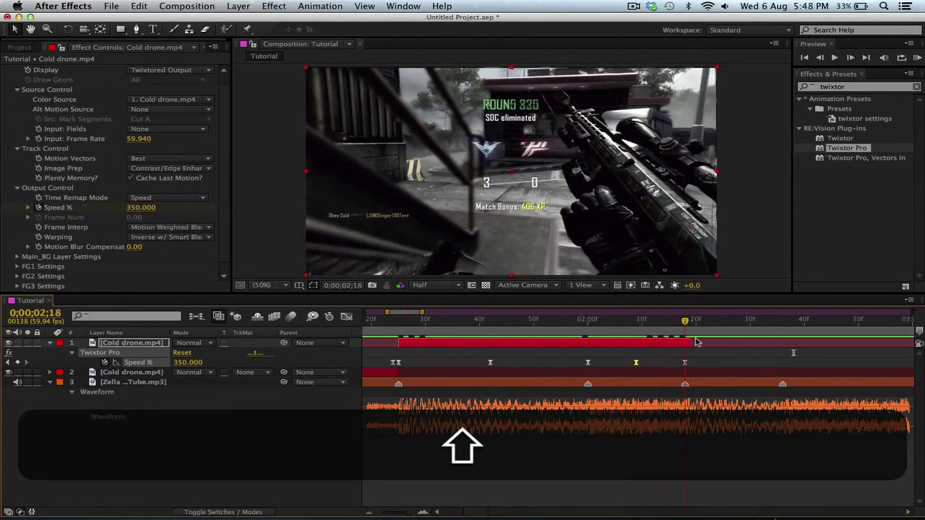
left_click(739, 363)
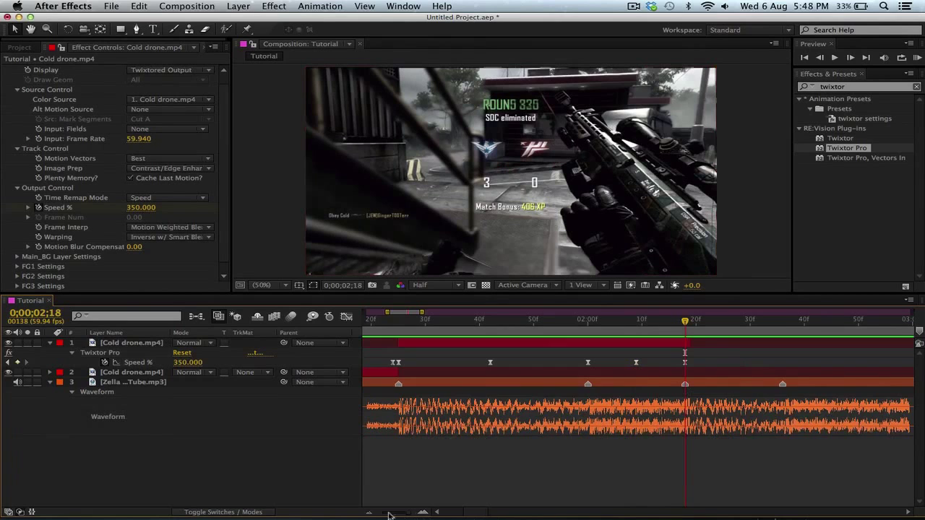
Step: Snap the time to 0;00;03;11 just past the ramped section and show the Project panel's footage list
left_click(367, 512)
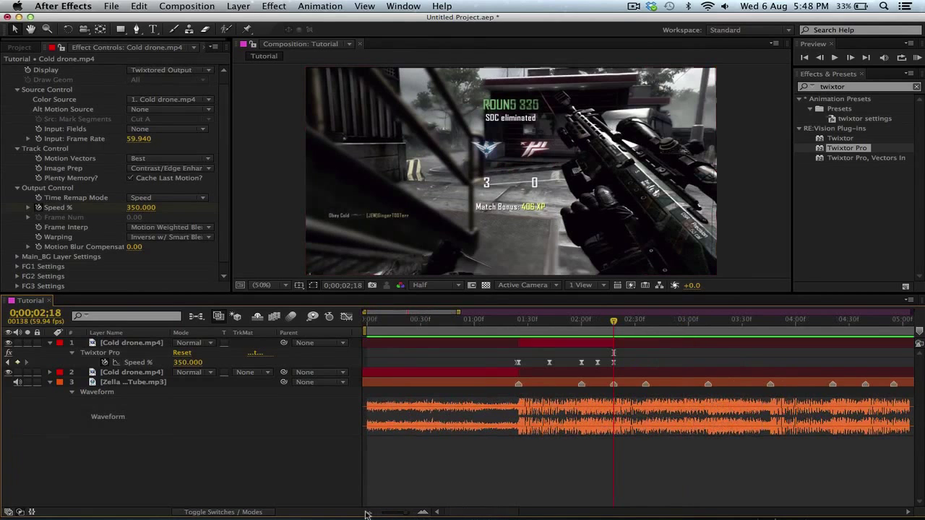
left_click(422, 513)
left_click_drag(477, 516, 499, 514)
left_click_drag(431, 325, 622, 342)
key("shift")
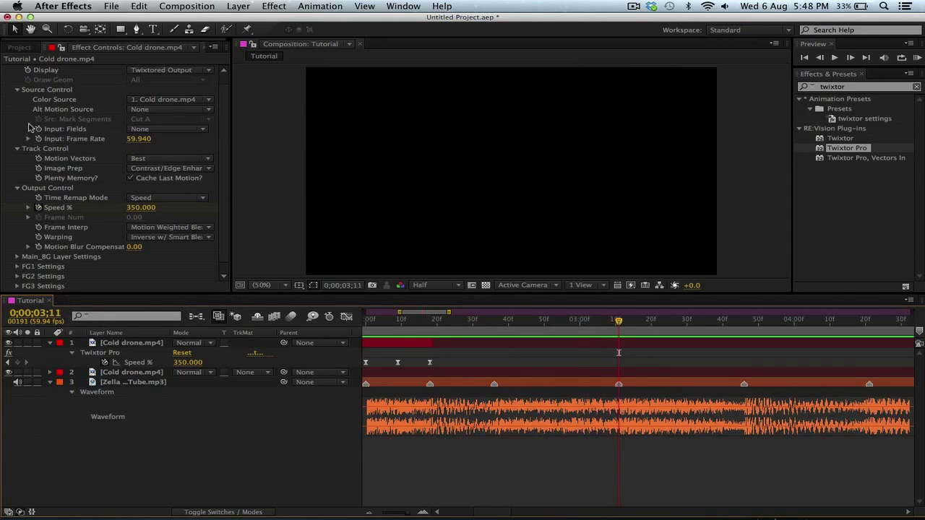
left_click(20, 47)
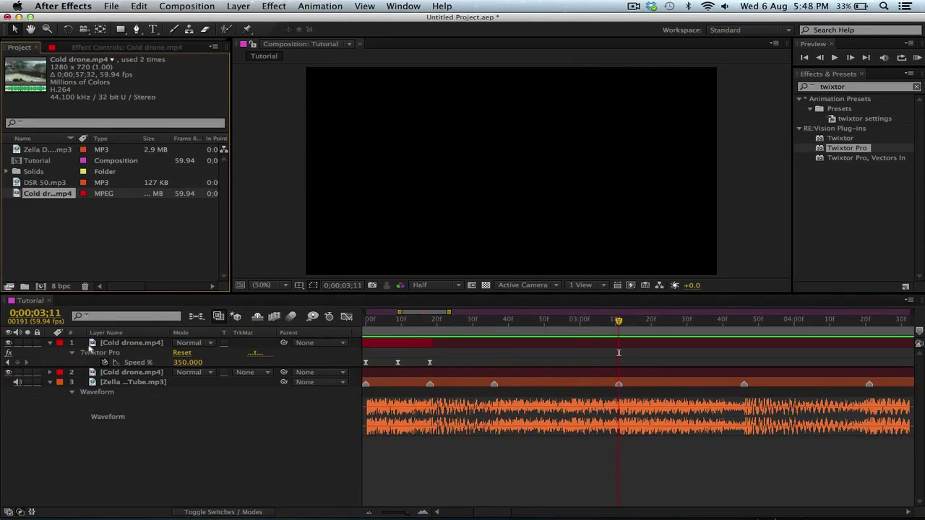
Step: Duplicate the top Cold drone clip layer with Ctrl+D
left_click(124, 342)
key("ctrl+d")
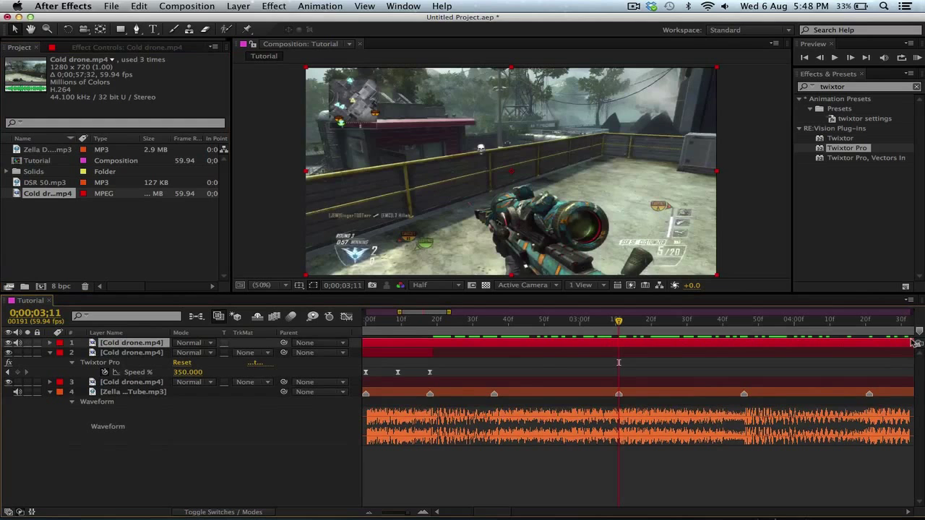
mouse_move(911, 343)
left_mouse_down()
mouse_move(535, 347)
mouse_move(892, 341)
mouse_move(834, 368)
mouse_move(902, 347)
mouse_move(721, 342)
mouse_move(896, 344)
left_mouse_up()
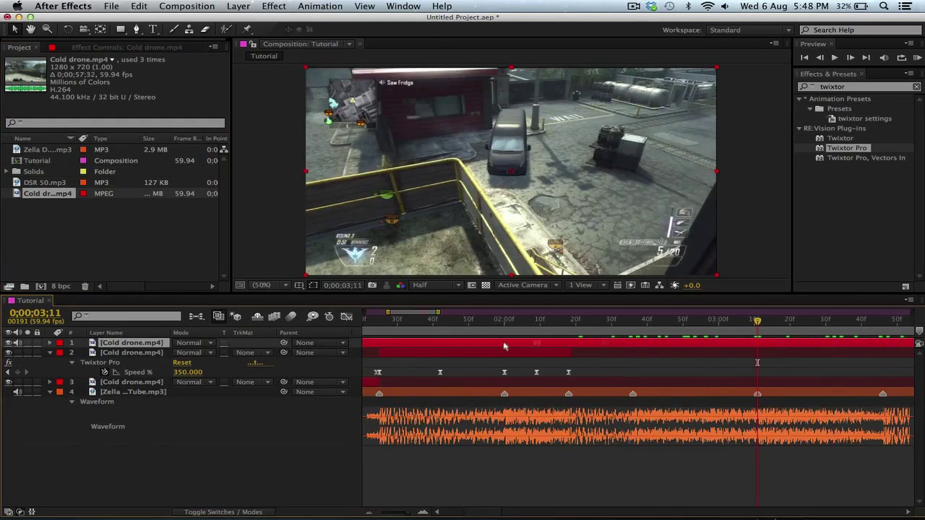
Step: Slip the duplicate's footage so the round-ending killcam plays at 0;00;03;11
left_click(371, 512)
left_click(372, 512)
left_click(371, 513)
left_click(370, 512)
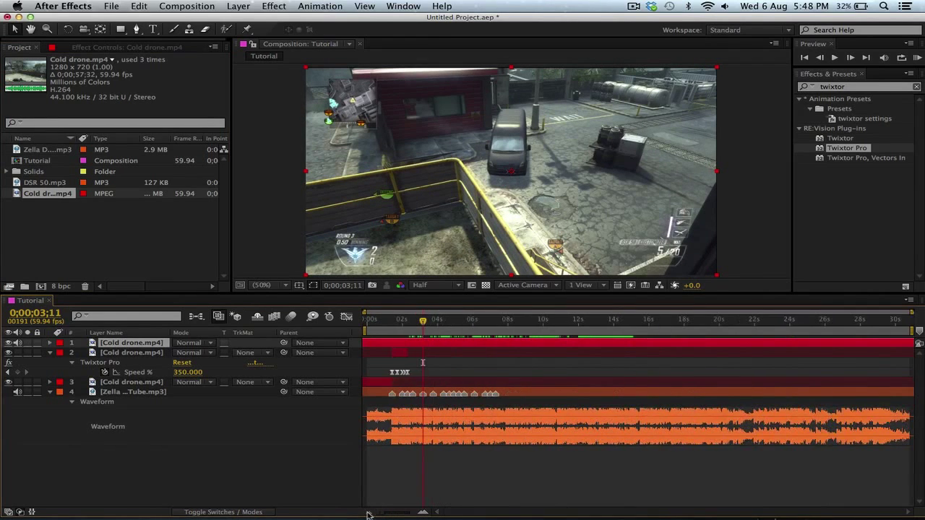
left_click_drag(894, 348, 491, 350)
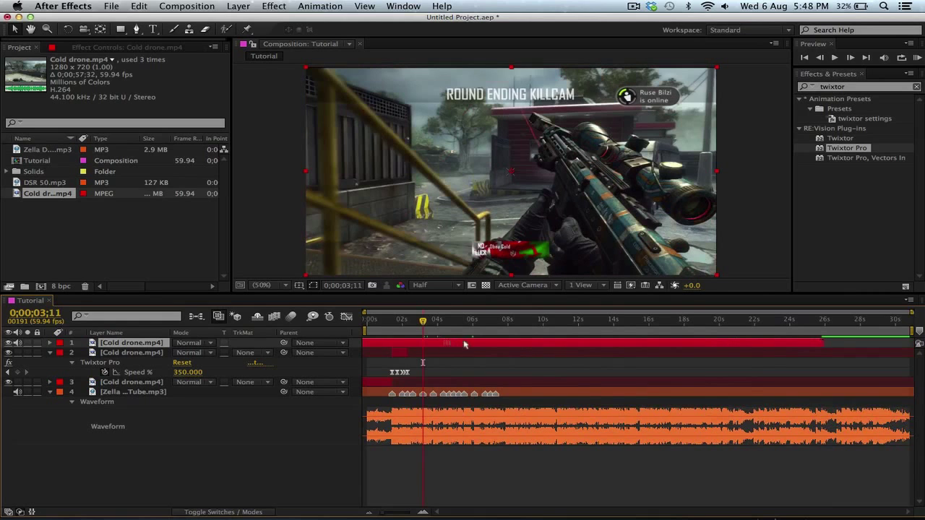
left_click_drag(461, 344, 486, 345)
left_click(424, 512)
left_click_drag(527, 514, 499, 513)
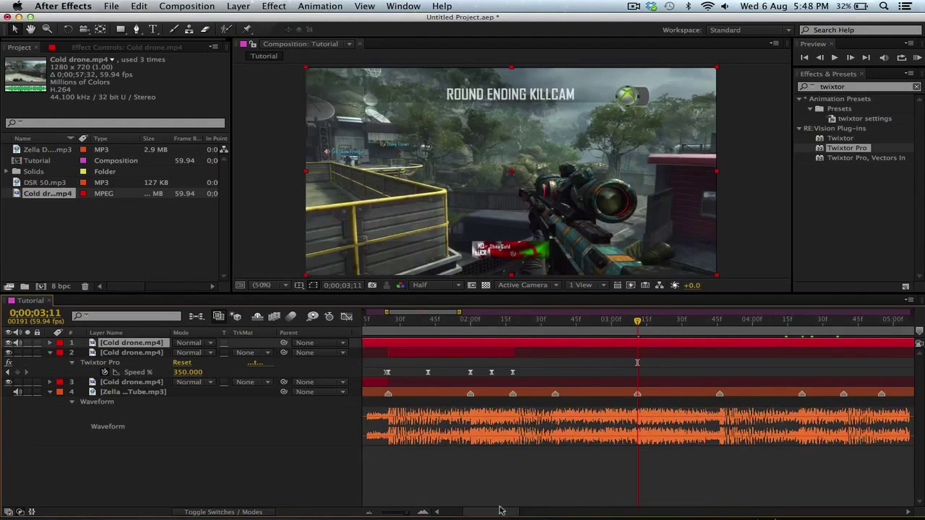
left_click_drag(519, 322, 637, 338)
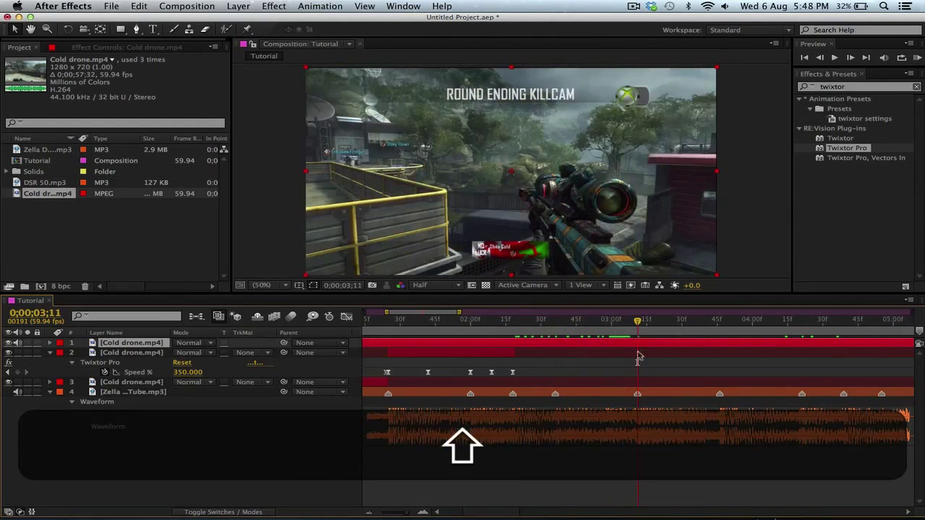
Step: Fine-tune the killcam footage and trim the top clip to start at 0;00;03;11
left_click(675, 321)
left_click_drag(675, 321, 800, 338)
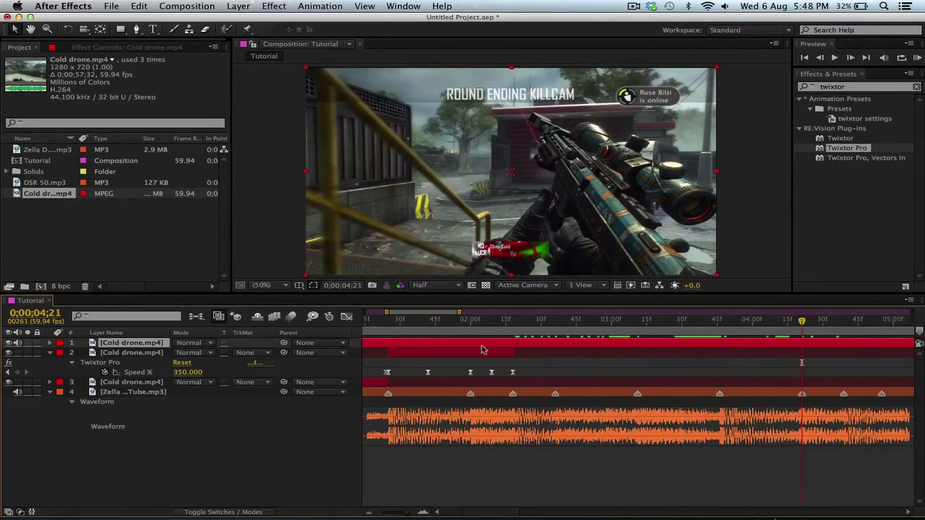
left_click_drag(447, 349, 526, 349)
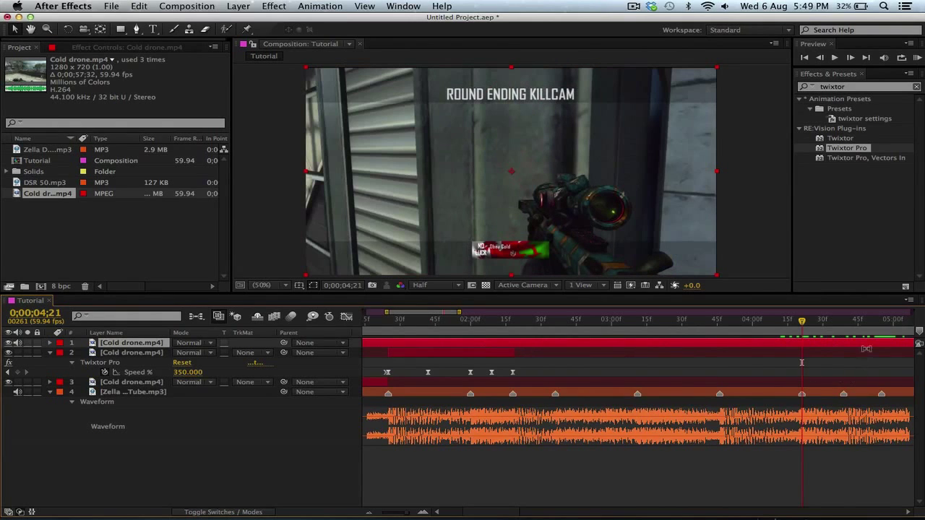
left_click_drag(880, 347, 807, 344)
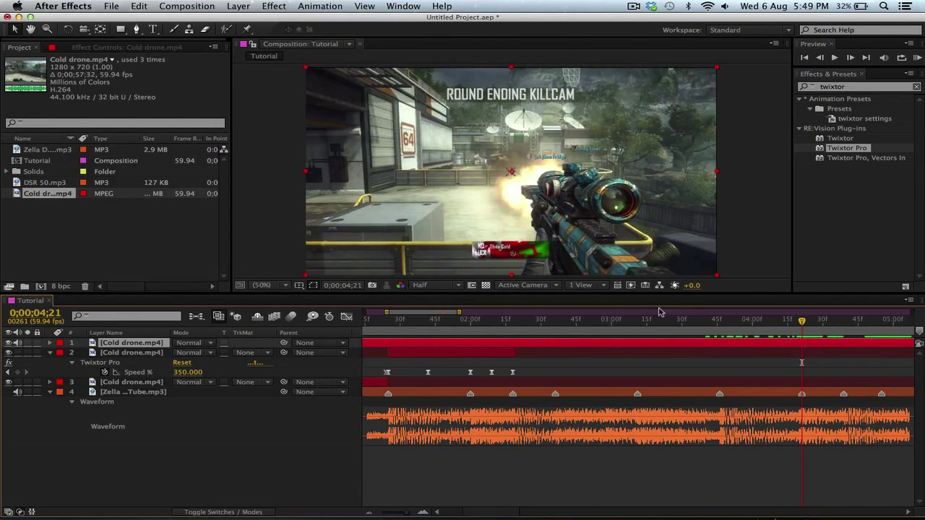
left_click(638, 323)
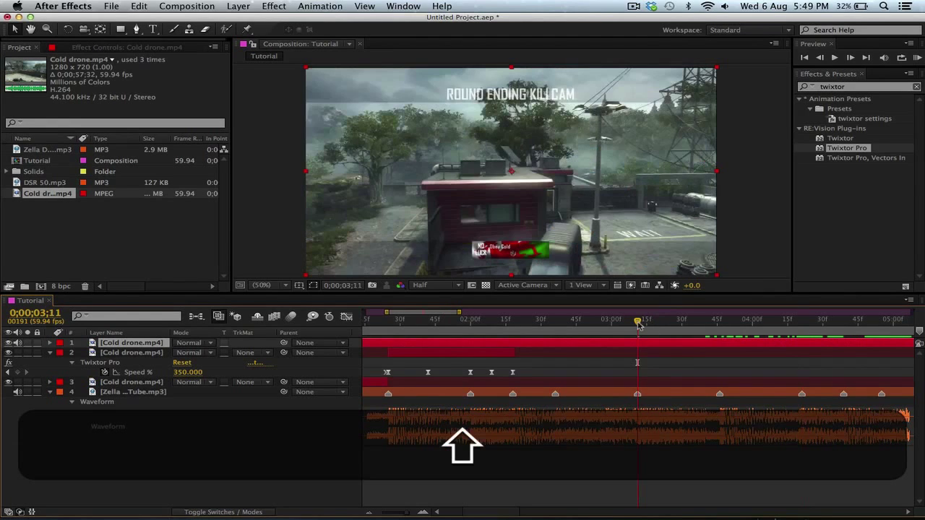
key("alt+bracketleft")
Step: Split the killcam clip at 0;00;04;21 and select its earlier half
left_click_drag(638, 323, 802, 313)
key("shift")
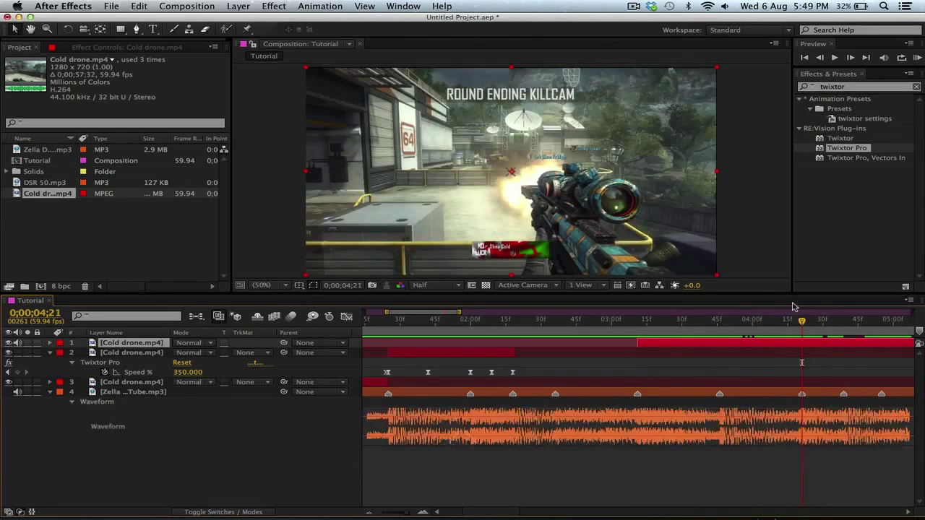
key("shift+super+d")
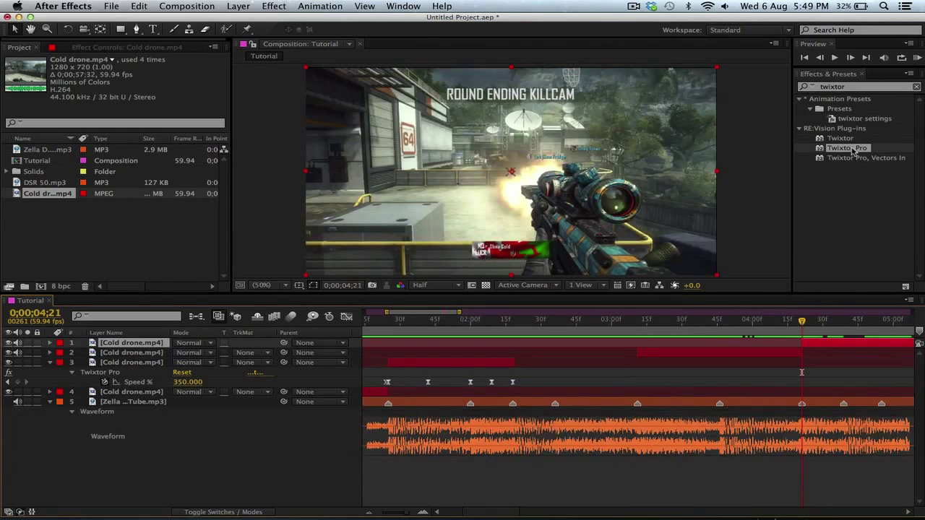
left_click_drag(669, 319, 684, 318)
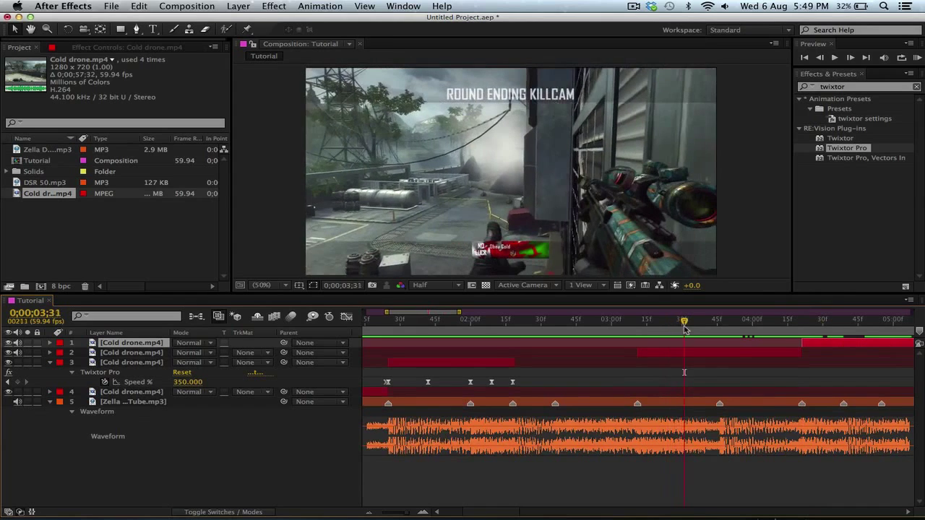
left_click(713, 353)
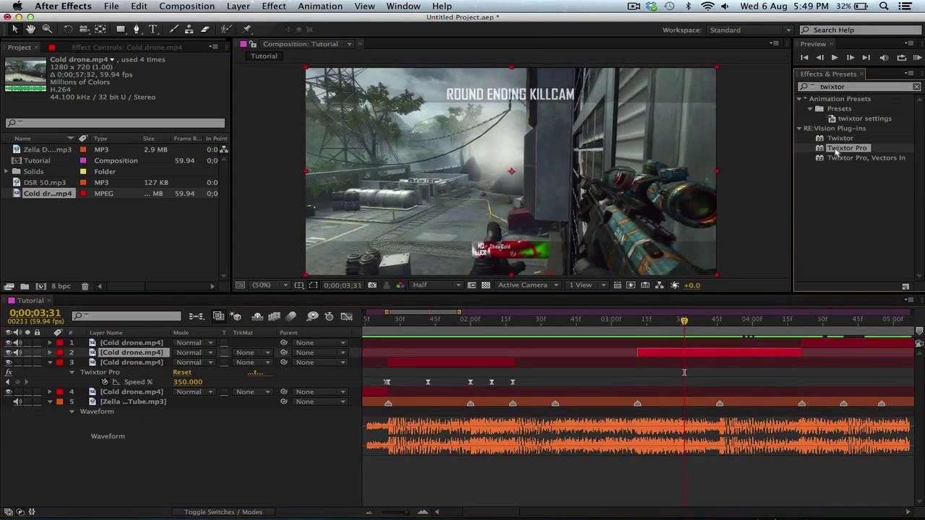